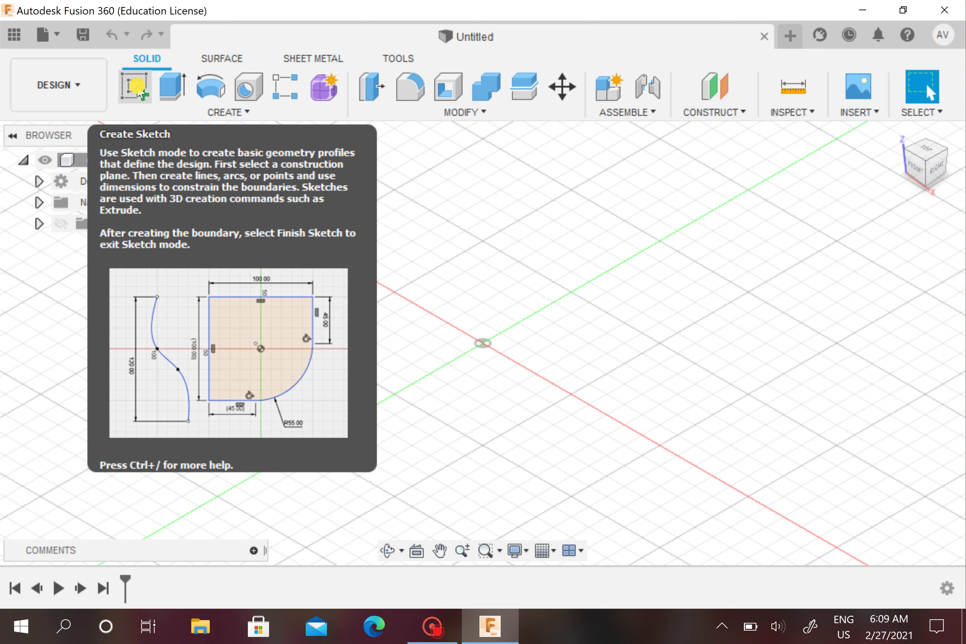
Start a new sketch on the horizontal XY plane
click(141, 92)
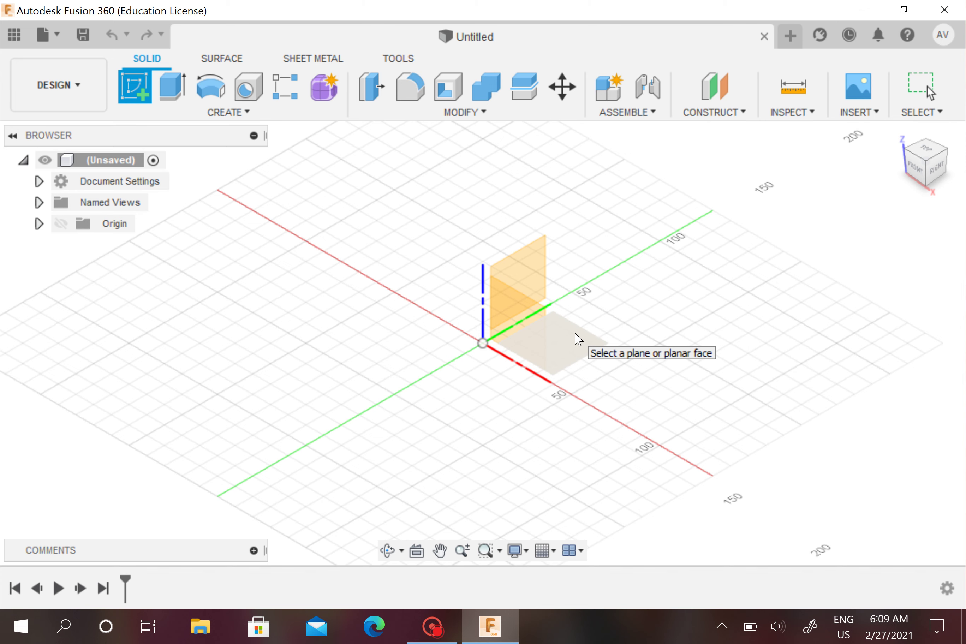
click(557, 340)
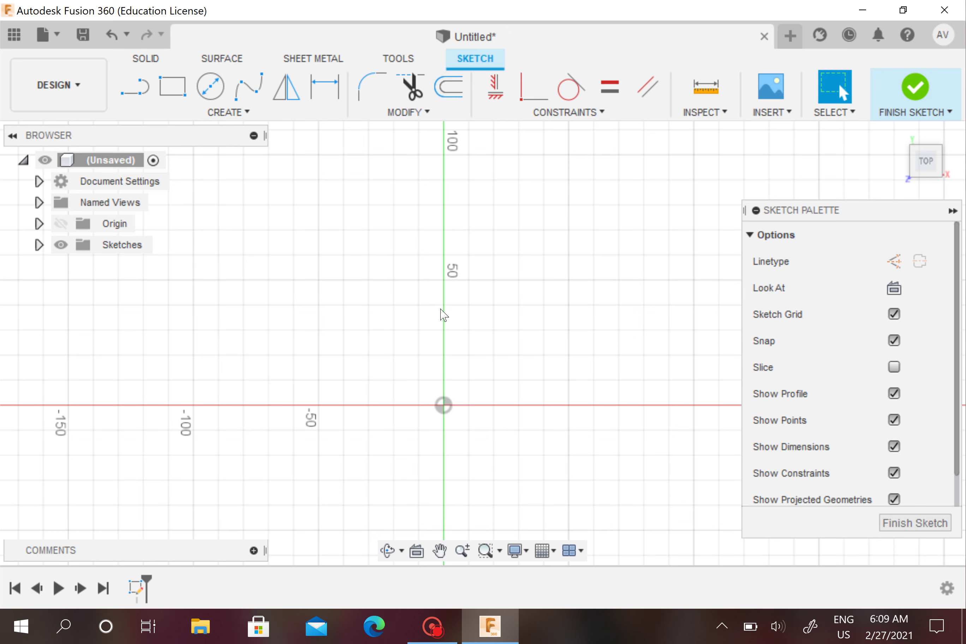
mouse_move(506, 308)
middle_down()
mouse_move(479, 274)
mouse_move(476, 244)
mouse_move(389, 283)
middle_up()
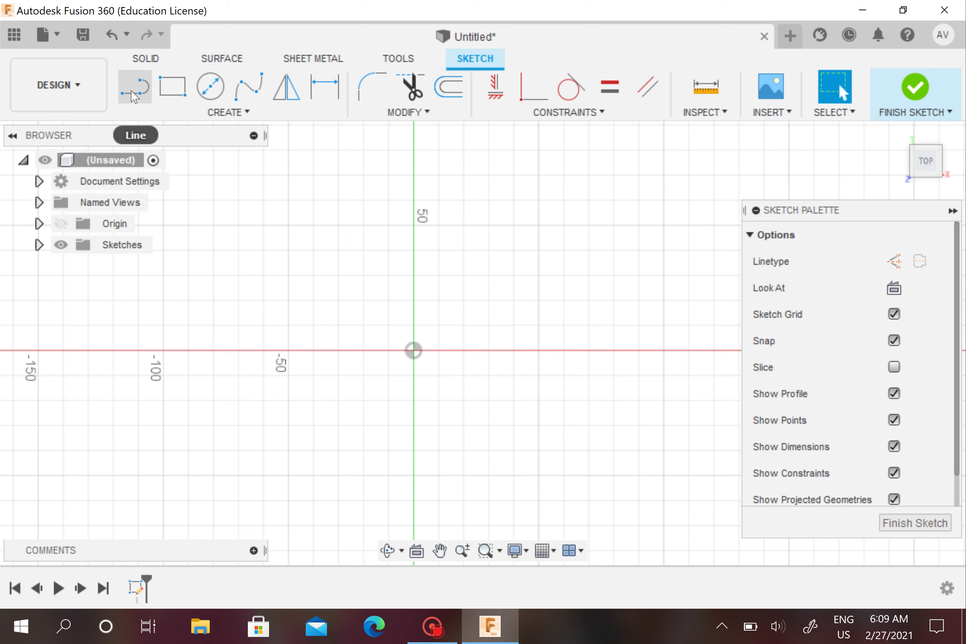
Draw a closed eight-sided line outline around the origin with 20 mm horizontal, 30 mm vertical and about 28.3 mm slanted edges
click(133, 96)
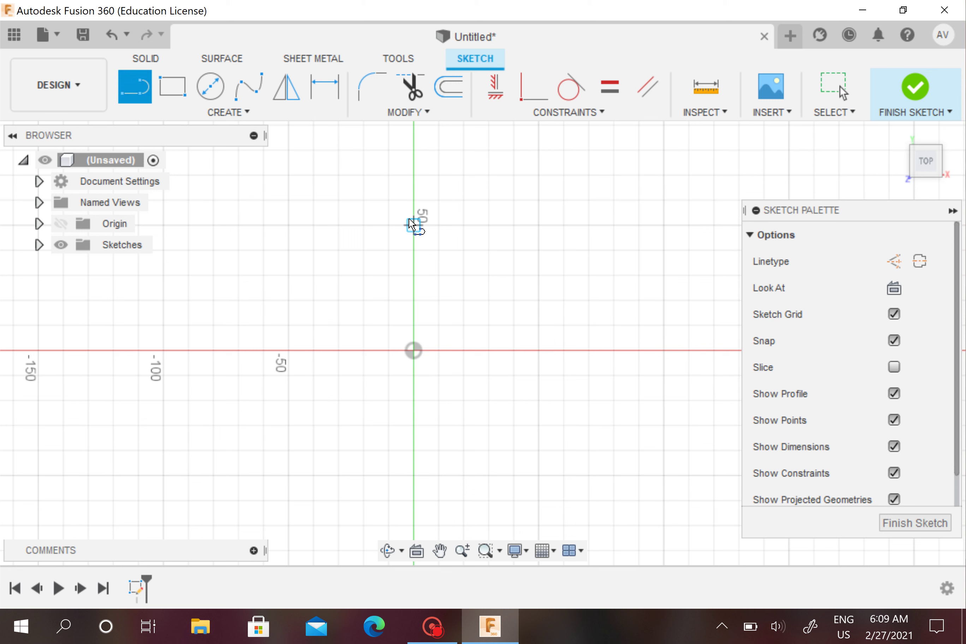
click(413, 225)
click(463, 225)
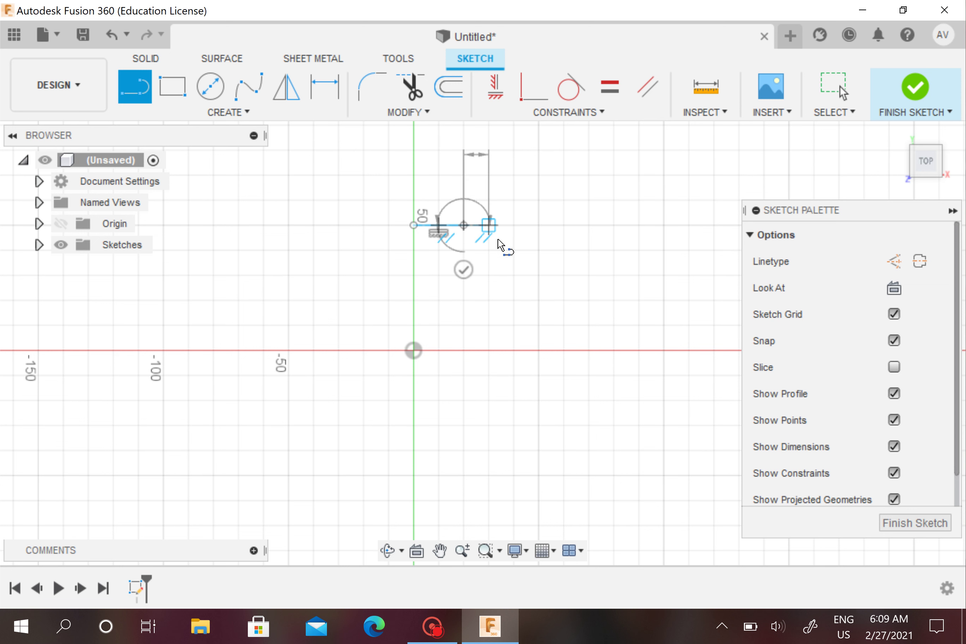
click(514, 274)
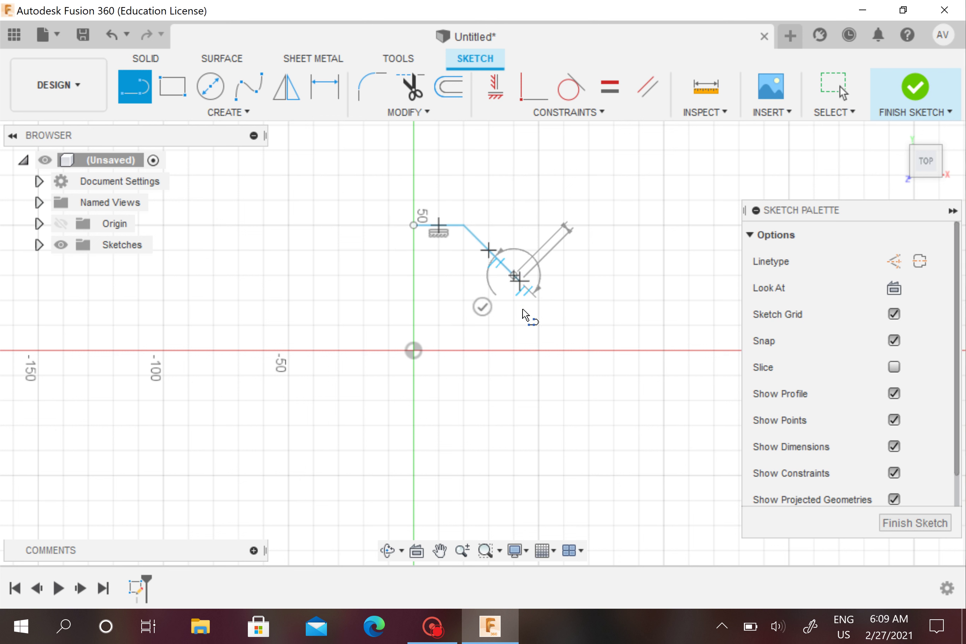
click(513, 350)
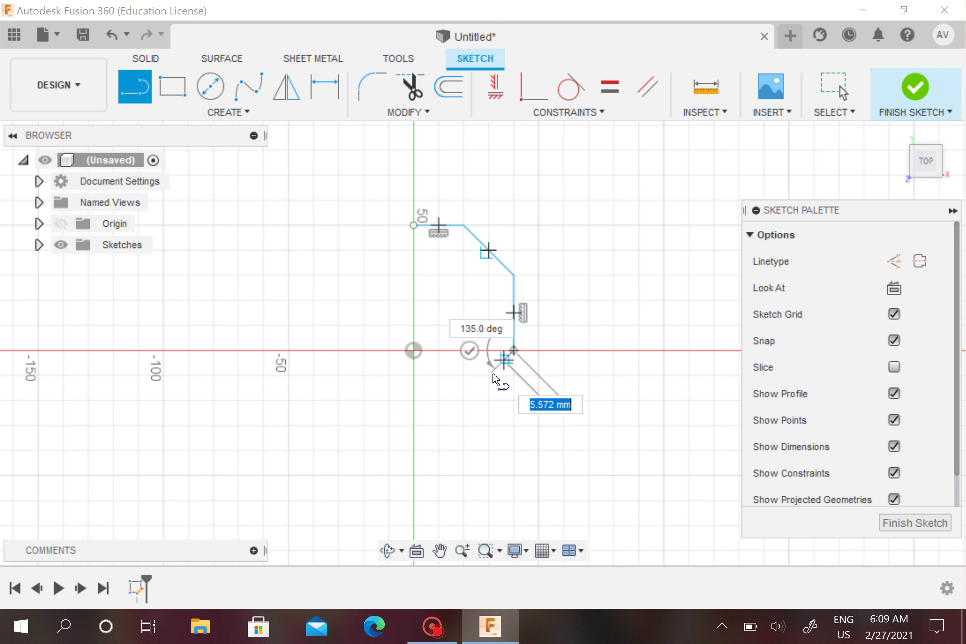
click(464, 400)
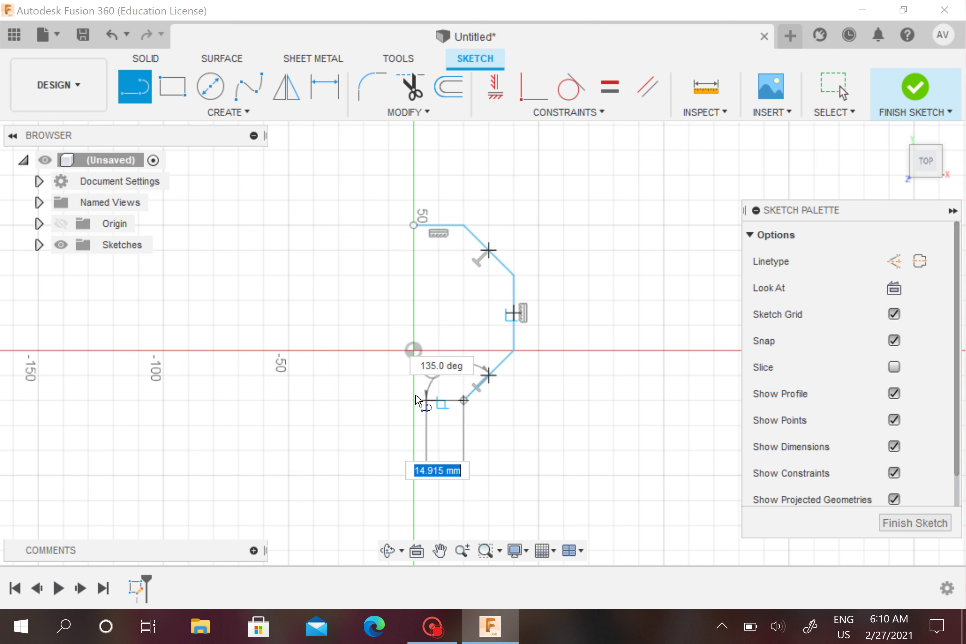
click(414, 400)
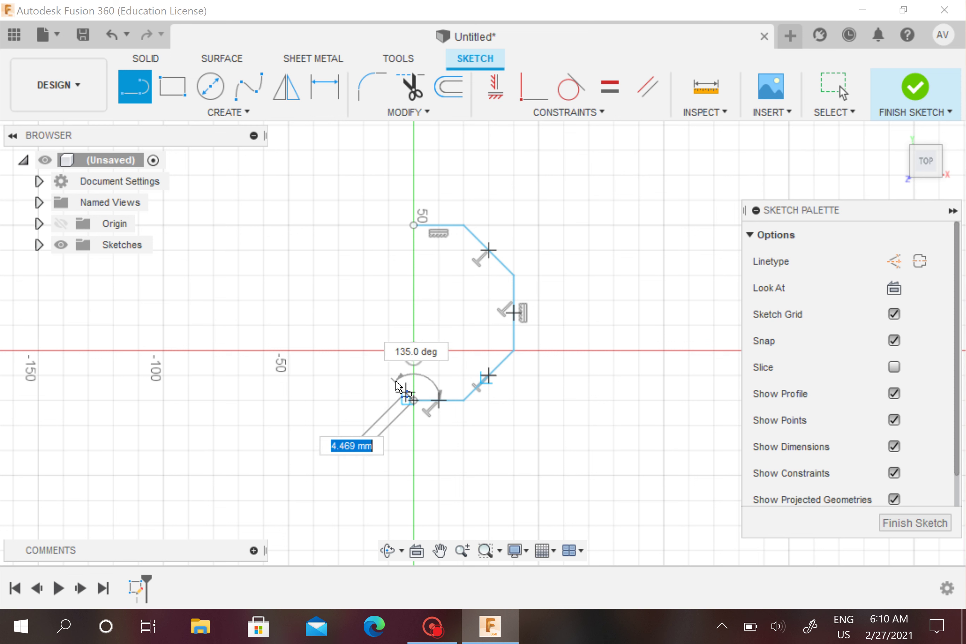
click(363, 350)
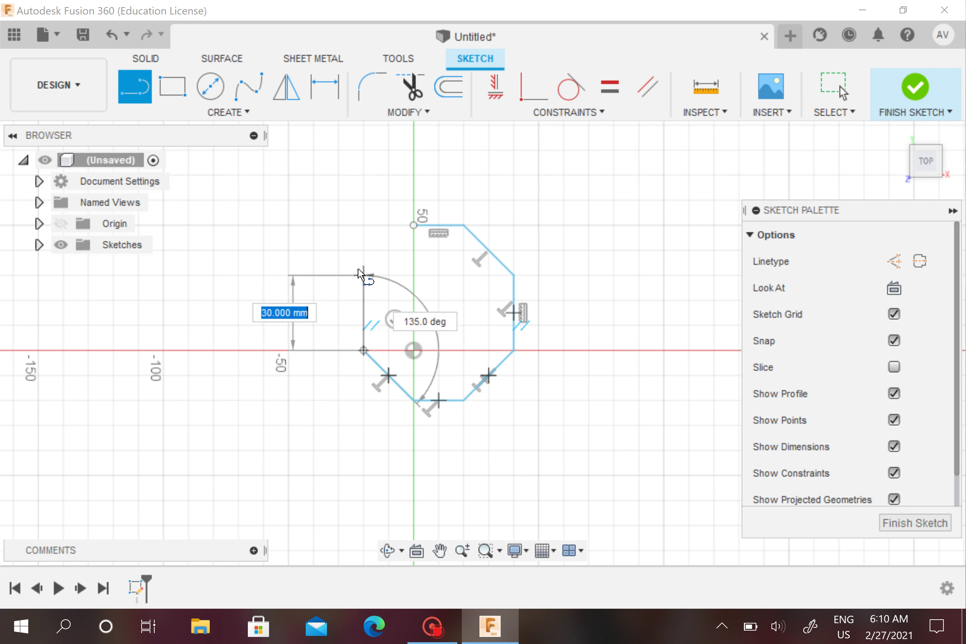
click(361, 275)
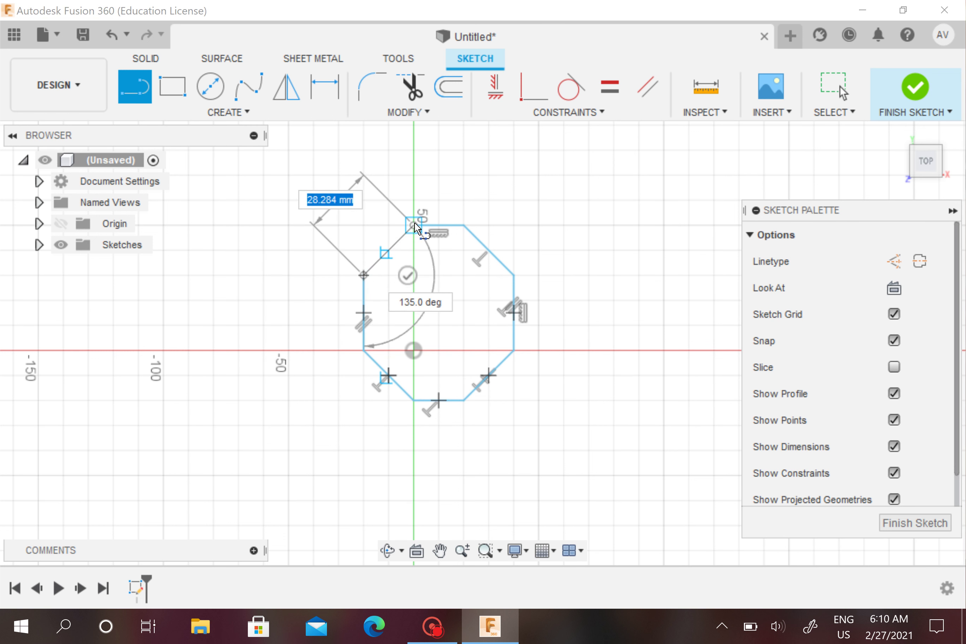
click(414, 224)
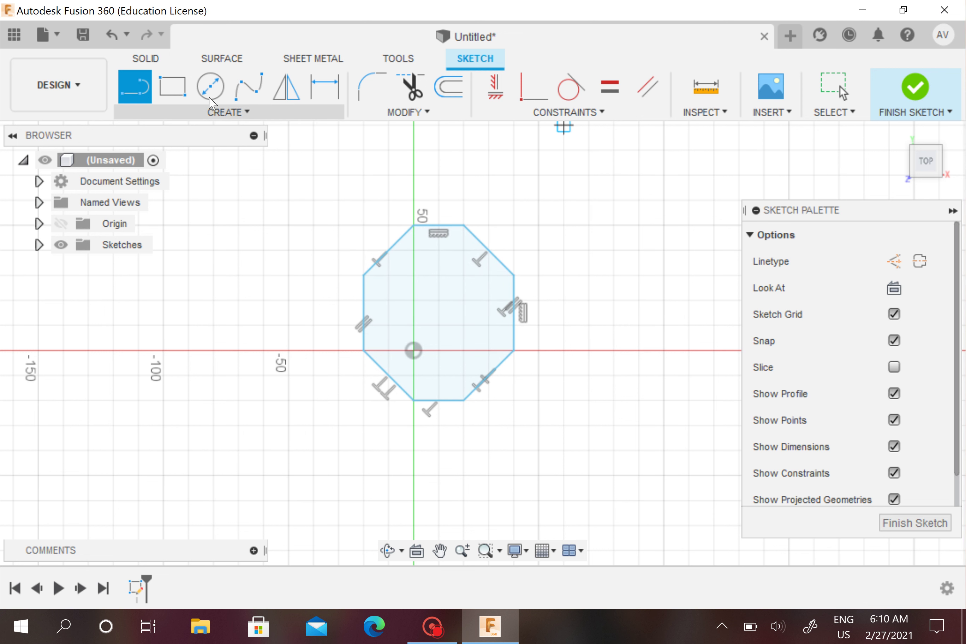
Sketch a large centre-diameter circle about 200 mm across that encloses the octagon
click(207, 89)
click(499, 179)
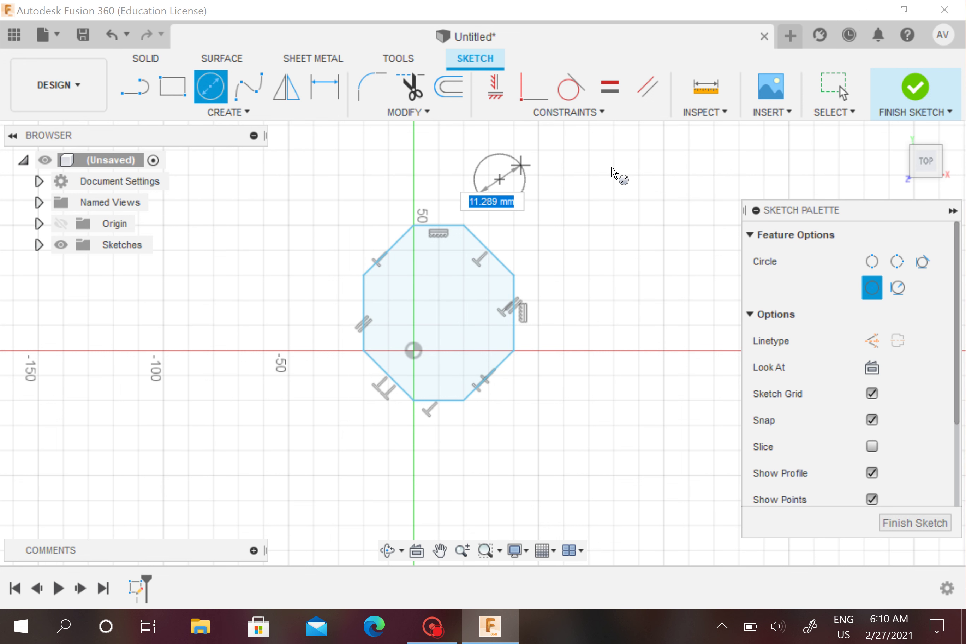
click(610, 411)
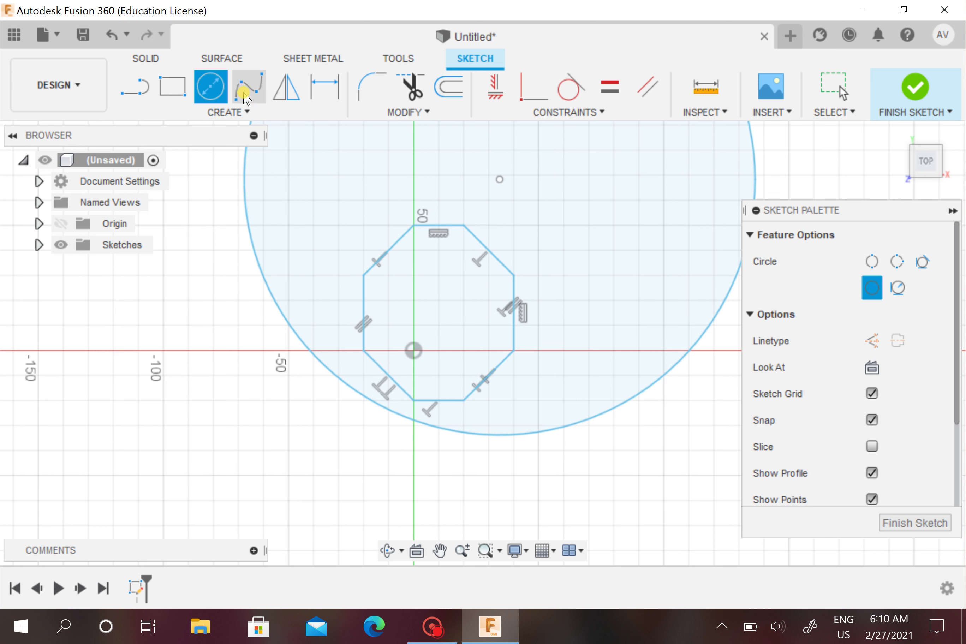
Sketch a two-point rectangle about 50 by 40 mm beside the octagon, crossing the X axis
click(249, 86)
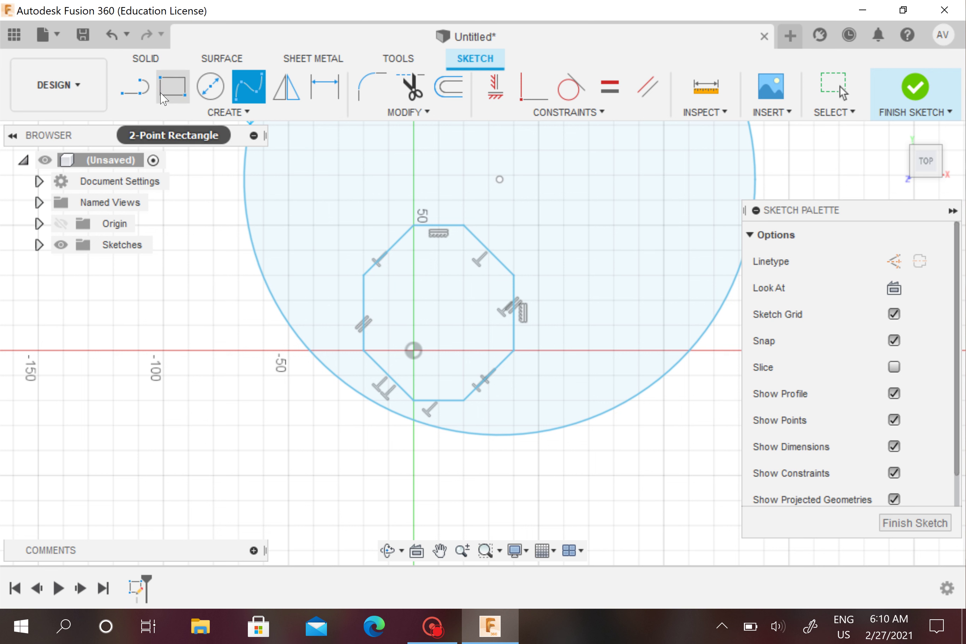
click(162, 93)
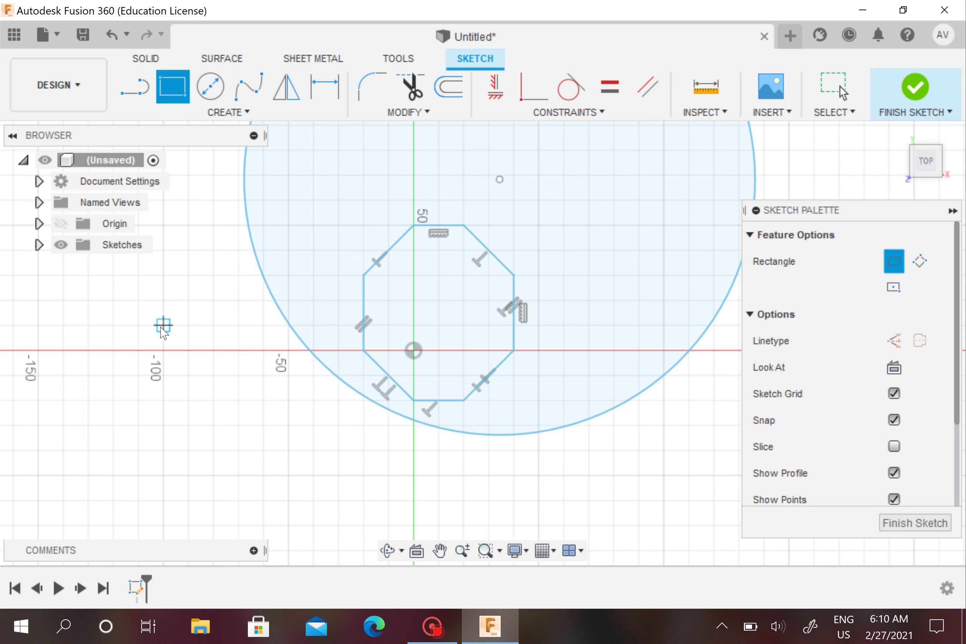
click(165, 330)
click(288, 425)
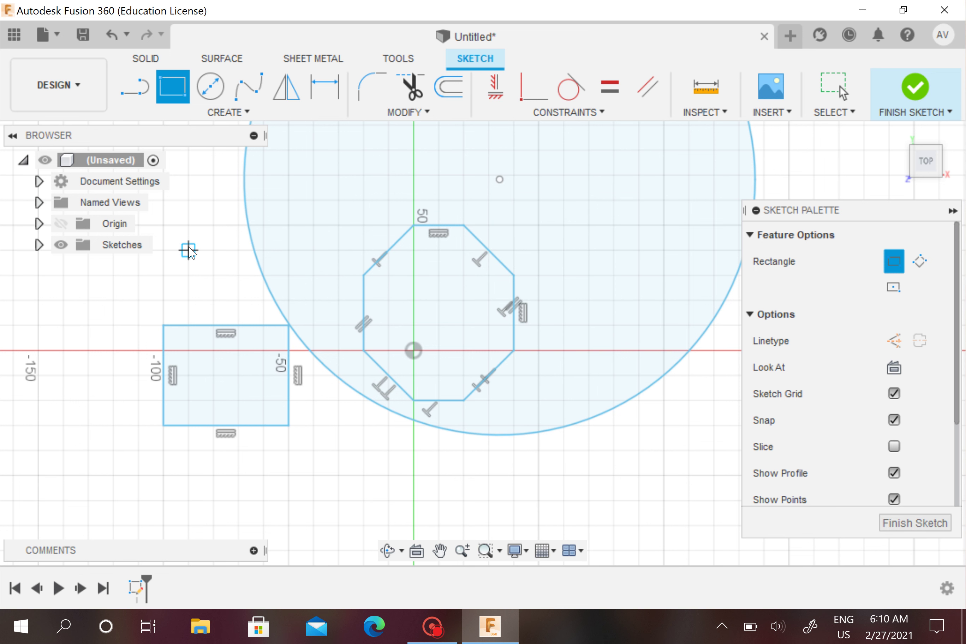
Leave the rectangle command and undo the rectangle and the large circle
key(Escape)
key(ctrl+z)
key(ctrl+z)
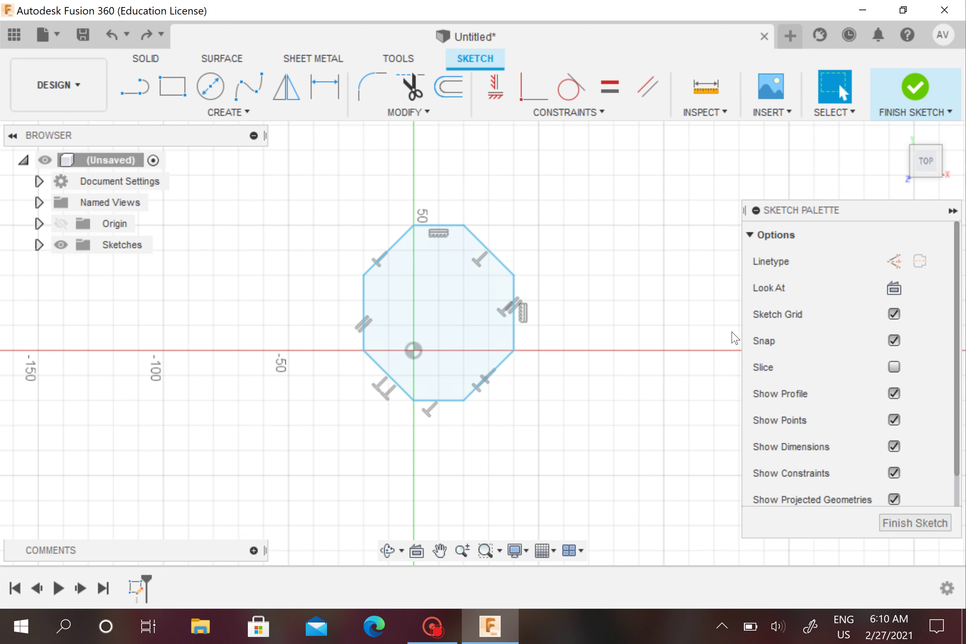
Finish the sketch and extrude the octagonal profile 50 mm upward as a new body
click(916, 524)
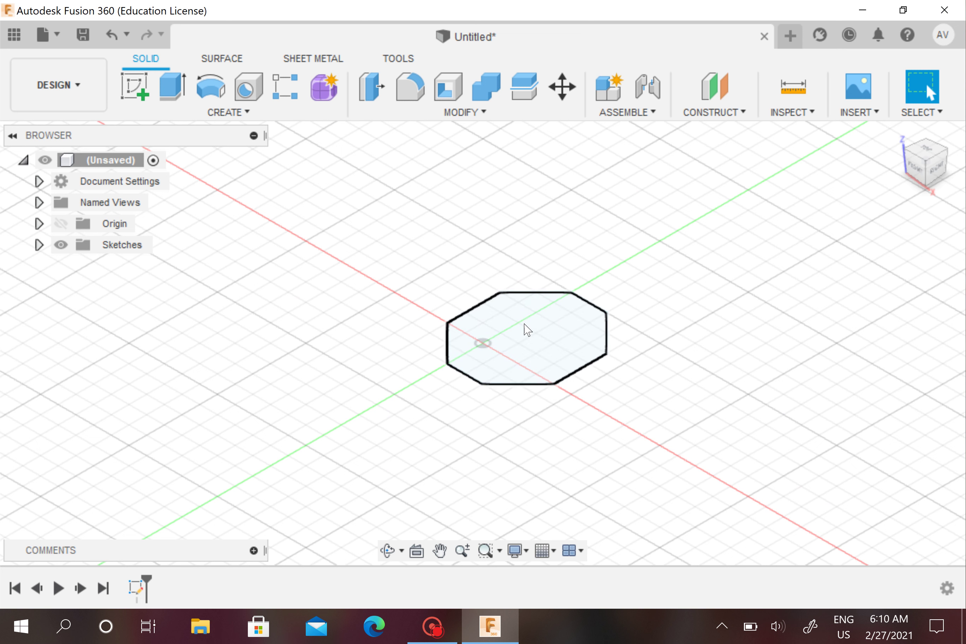
click(527, 328)
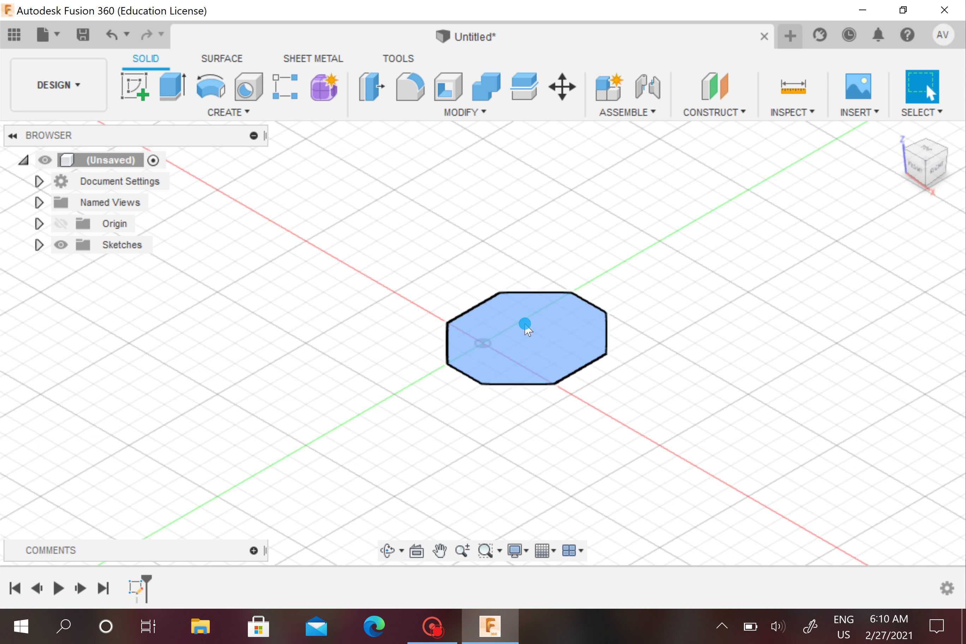
right_click(526, 326)
click(591, 300)
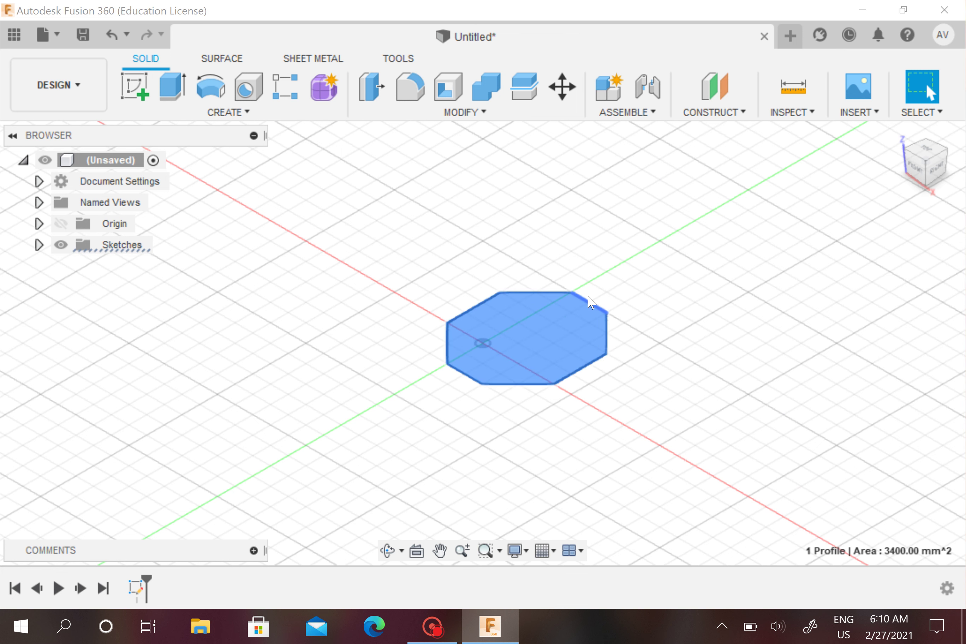
drag(522, 268, 520, 213)
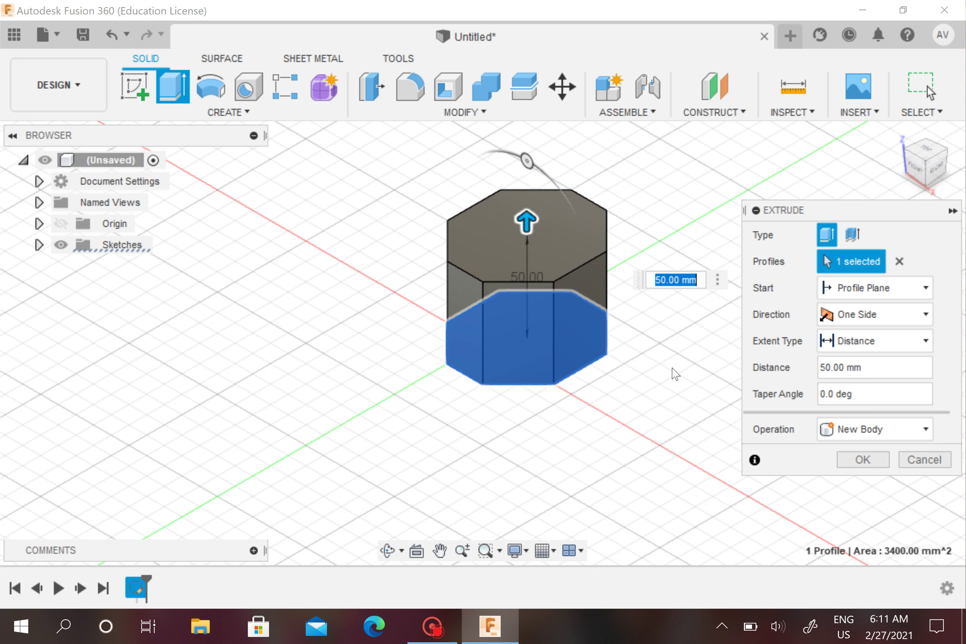
click(862, 459)
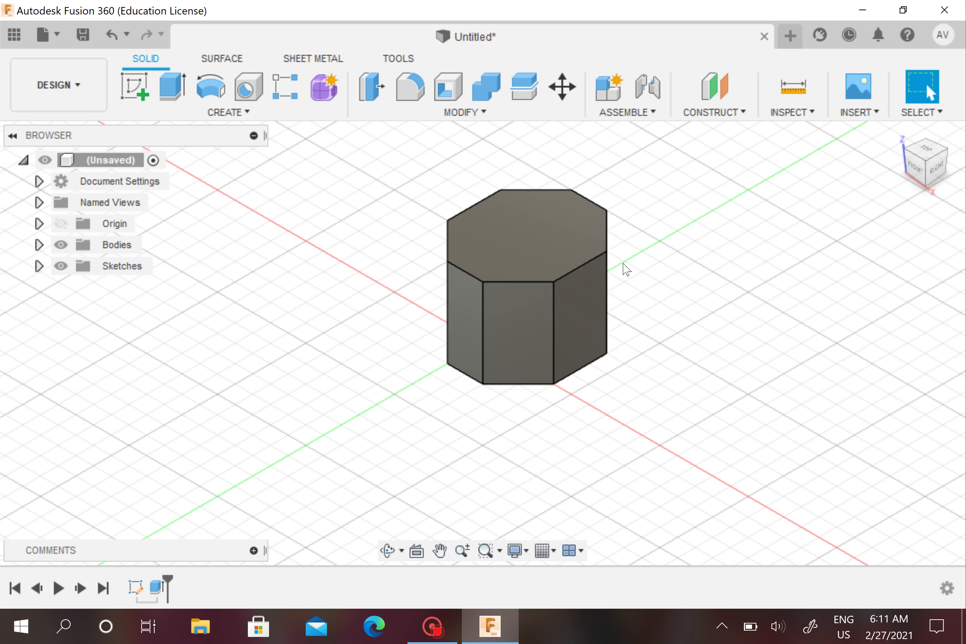
mouse_move(625, 258)
shift+middle_down()
mouse_move(623, 334)
mouse_move(558, 341)
mouse_move(666, 339)
mouse_move(673, 267)
mouse_move(598, 259)
shift+middle_up()
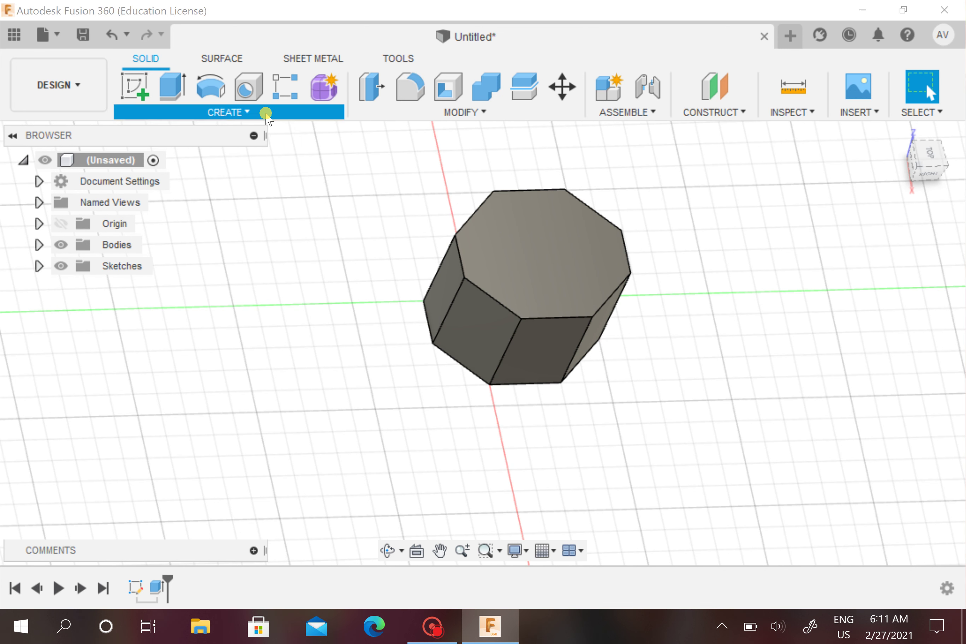
click(263, 114)
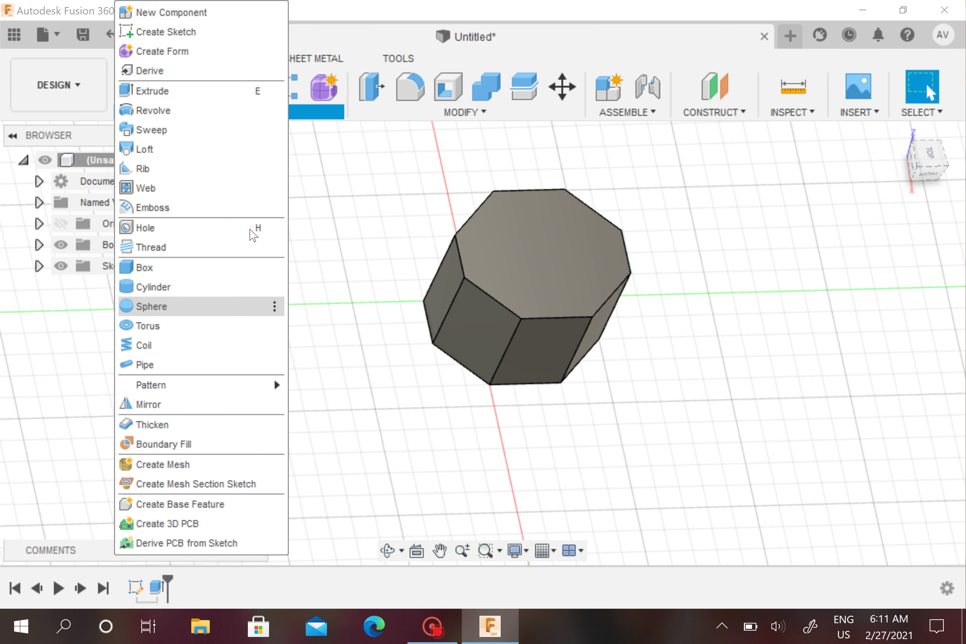
click(326, 207)
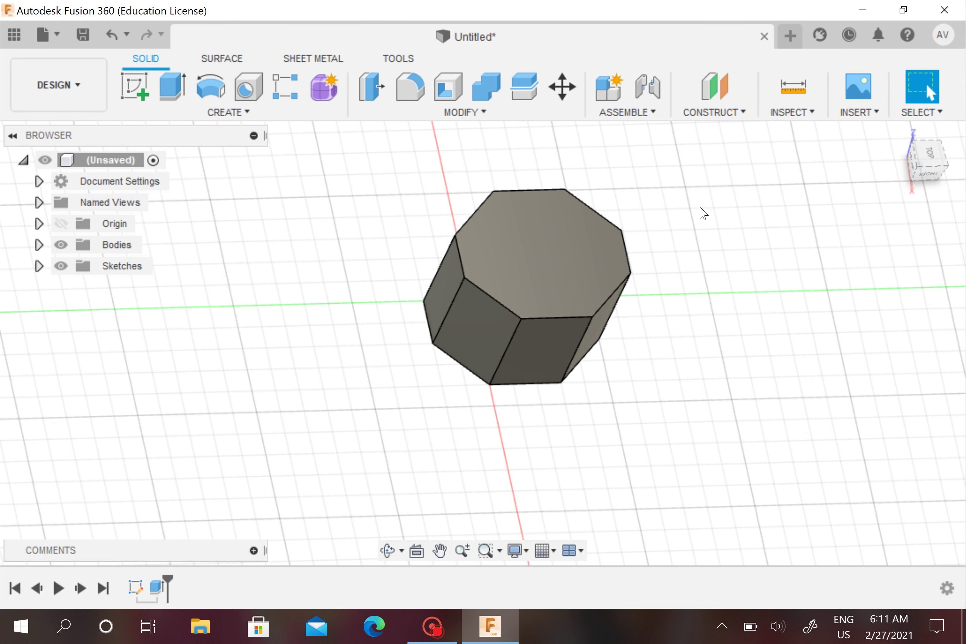
shift+middle_drag(719, 266, 677, 250)
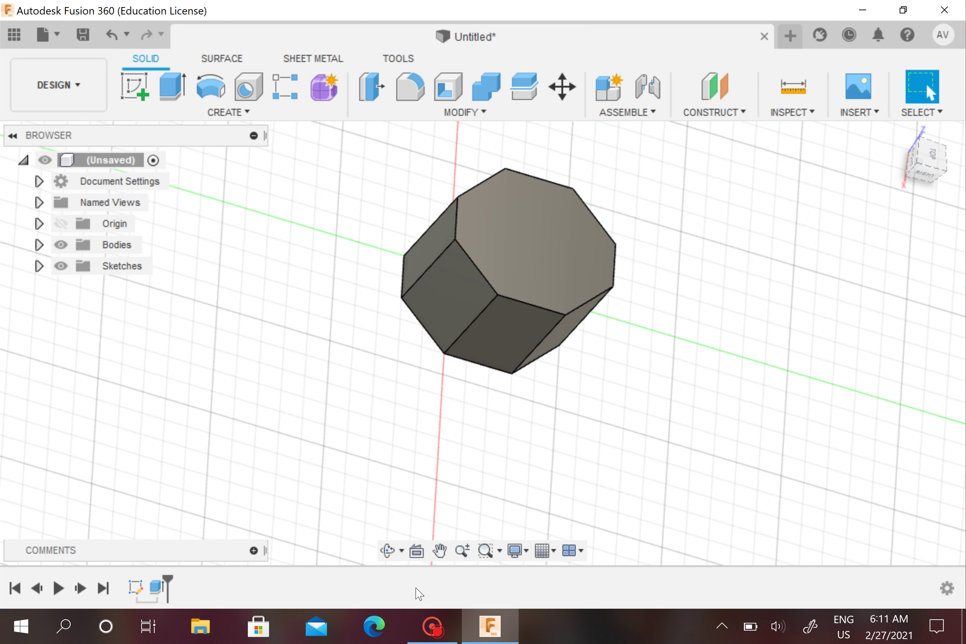
click(136, 587)
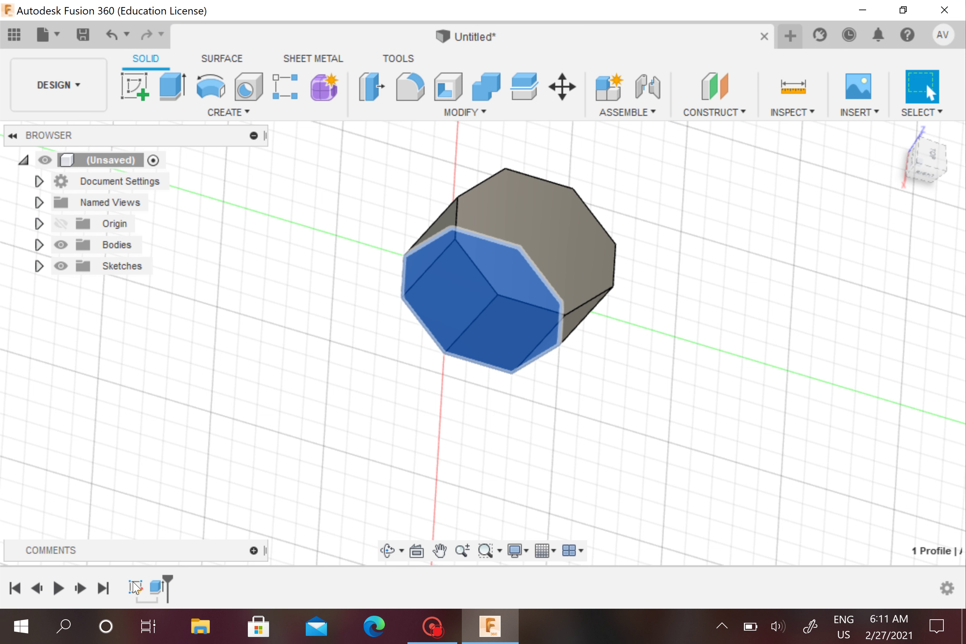
right_click(135, 587)
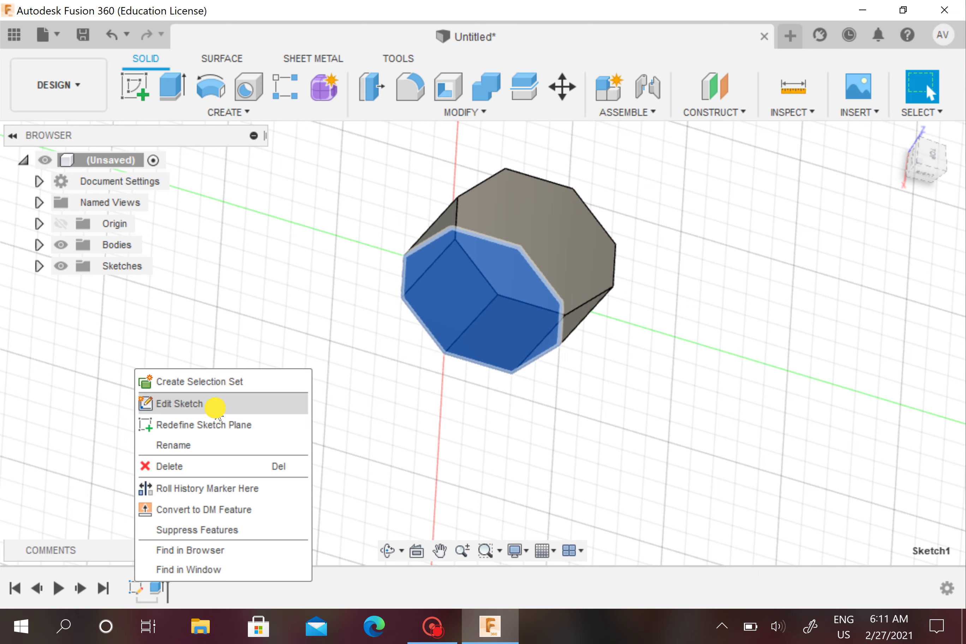
click(218, 410)
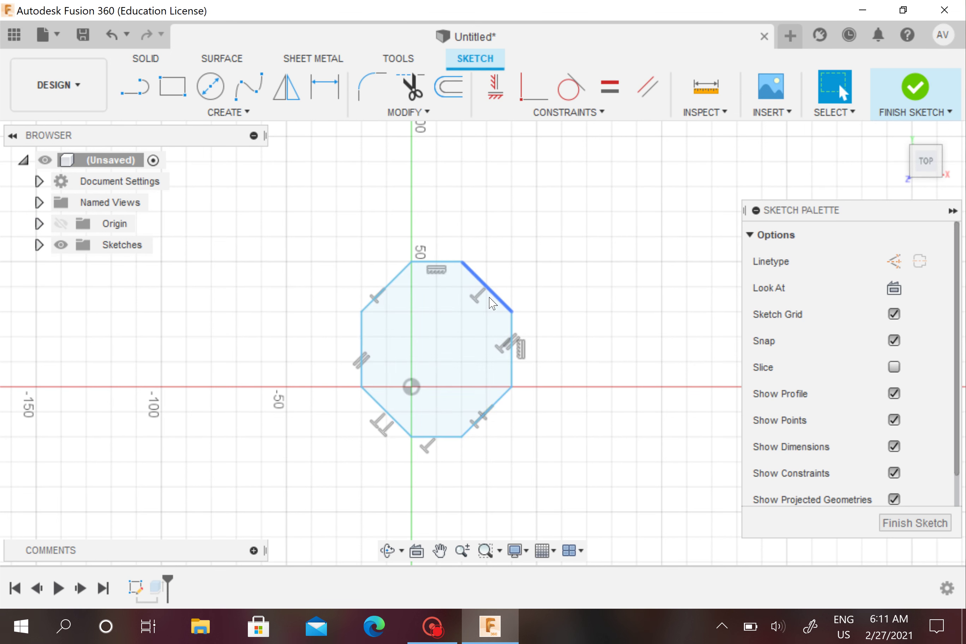
click(489, 308)
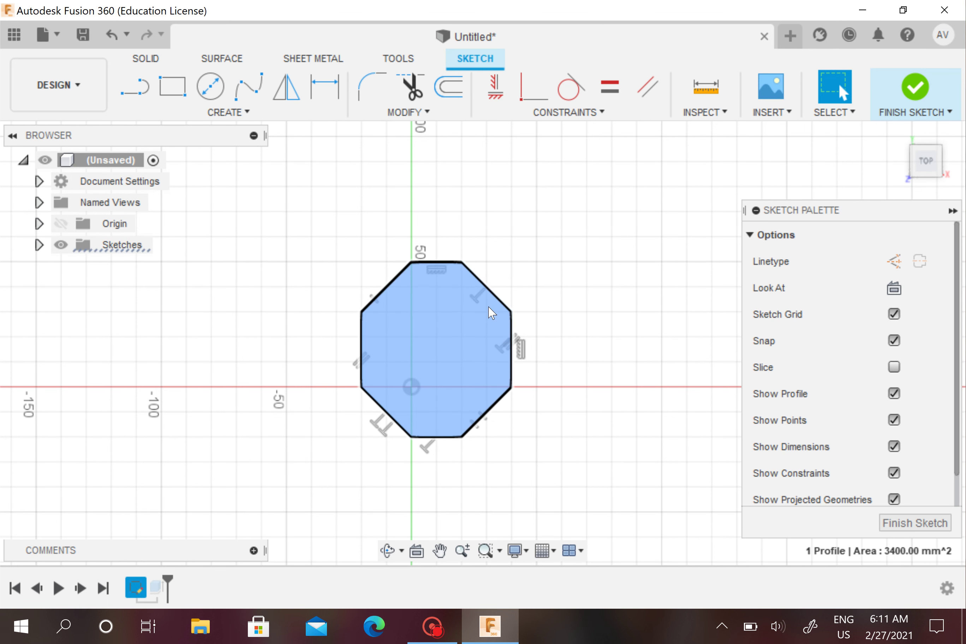
key(Escape)
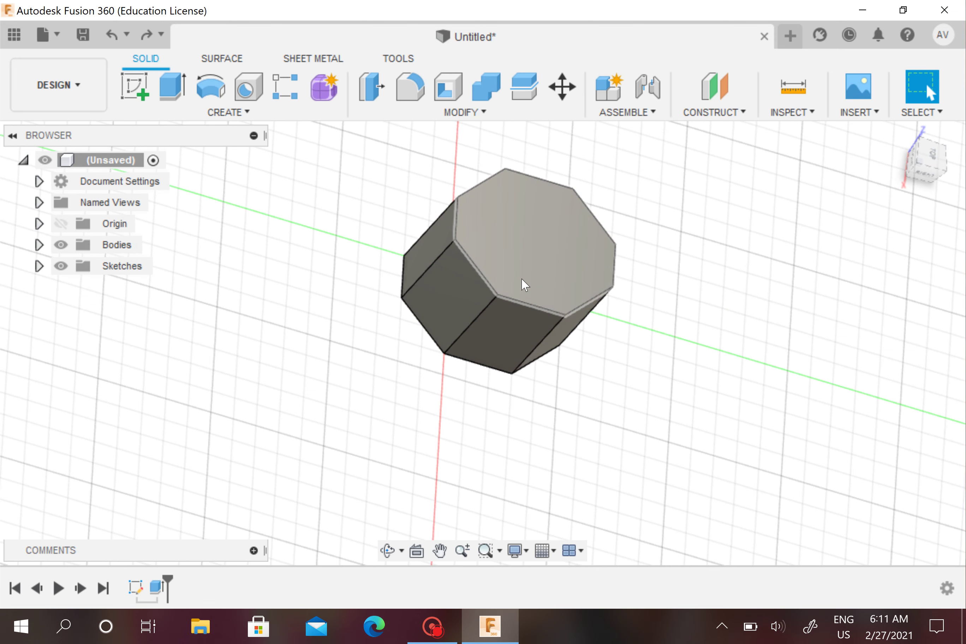
Edit the octagon sketch and delete its upper-right slanted edge
right_click(137, 586)
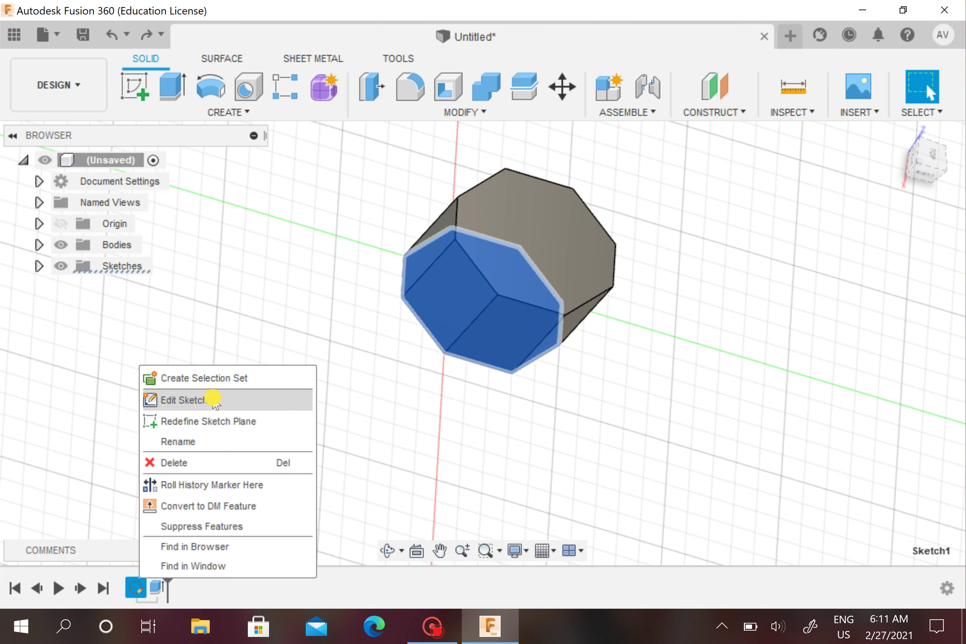
click(214, 399)
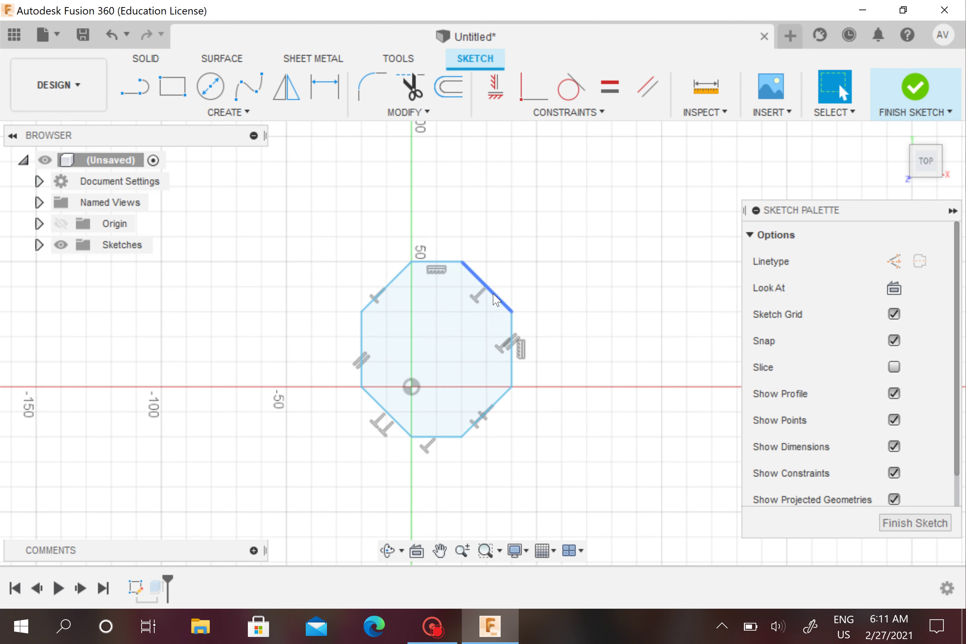
click(495, 298)
key(Delete)
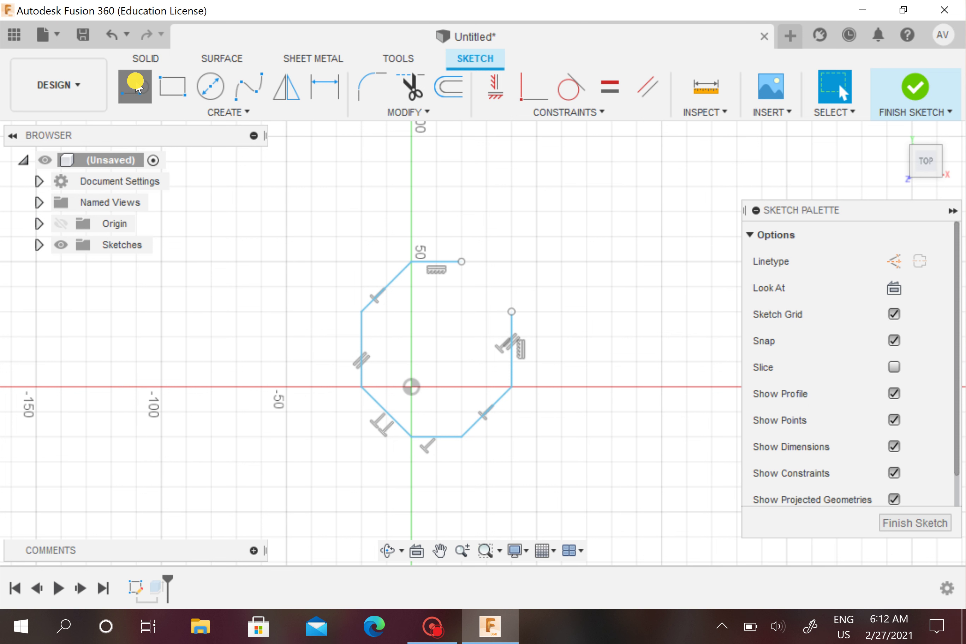
Close the octagon's upper-right gap with a 45-degree line about 28.3 mm long between the two open endpoints
click(135, 86)
click(462, 261)
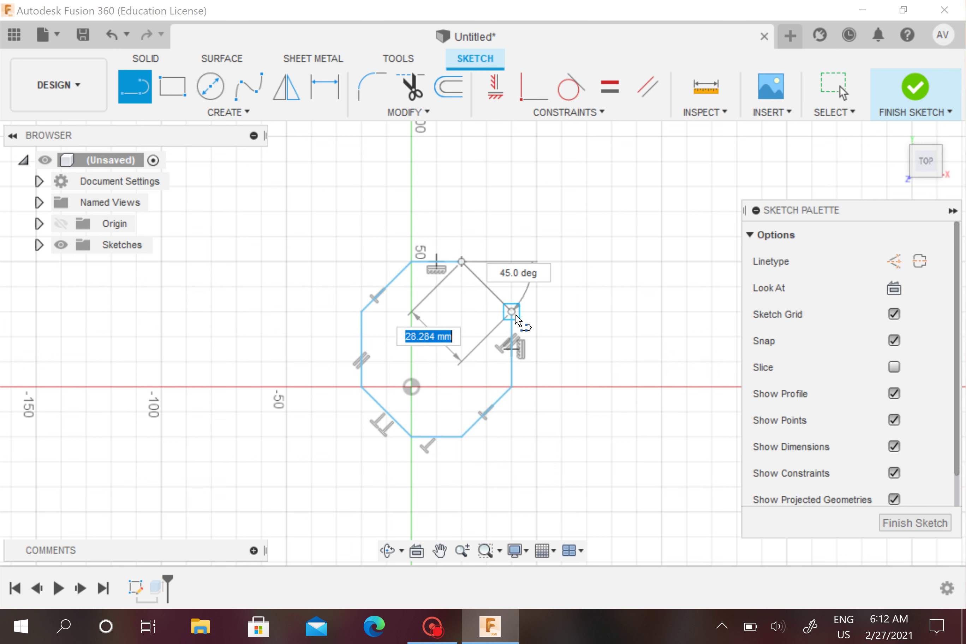
click(511, 312)
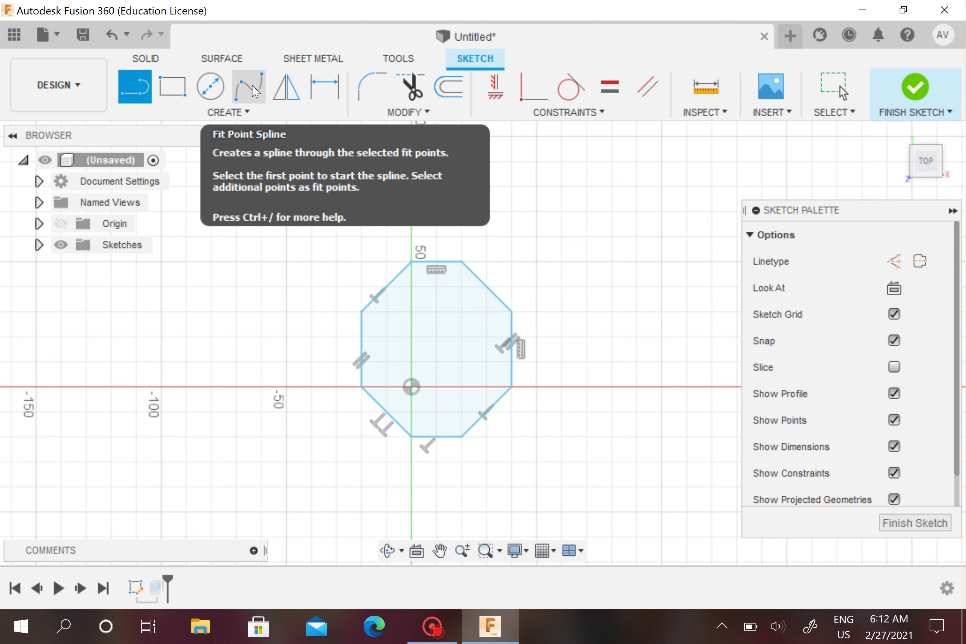
Sketch a closed fit point spline through four points beyond the octagon's upper-left side and undo it
click(253, 89)
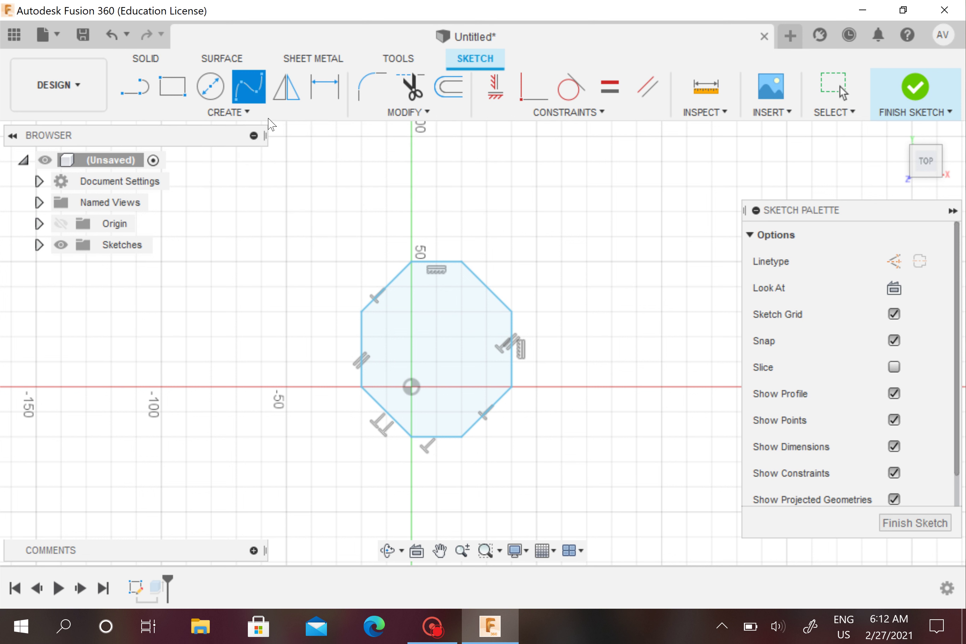
click(337, 187)
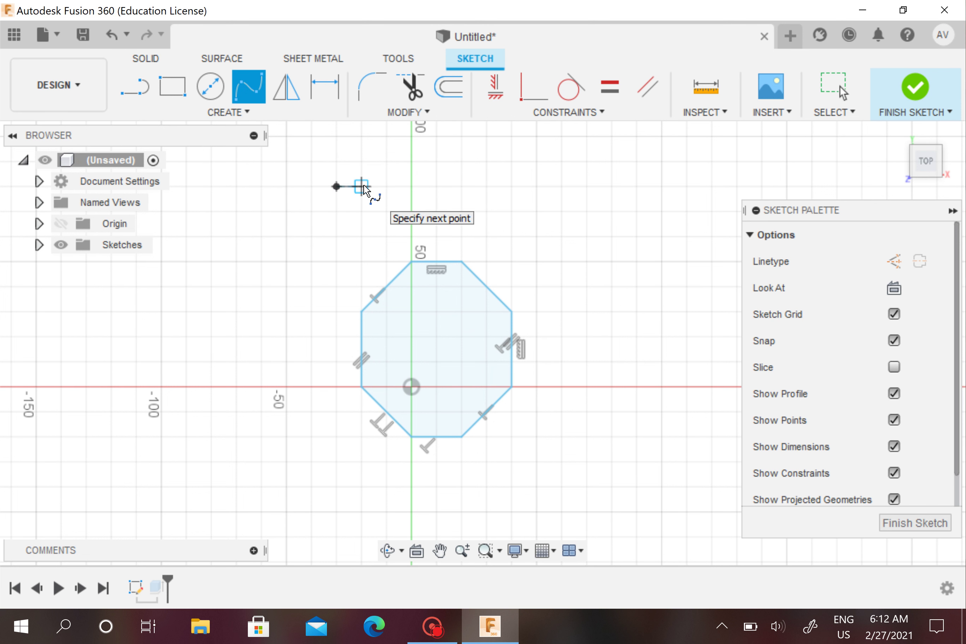
click(362, 186)
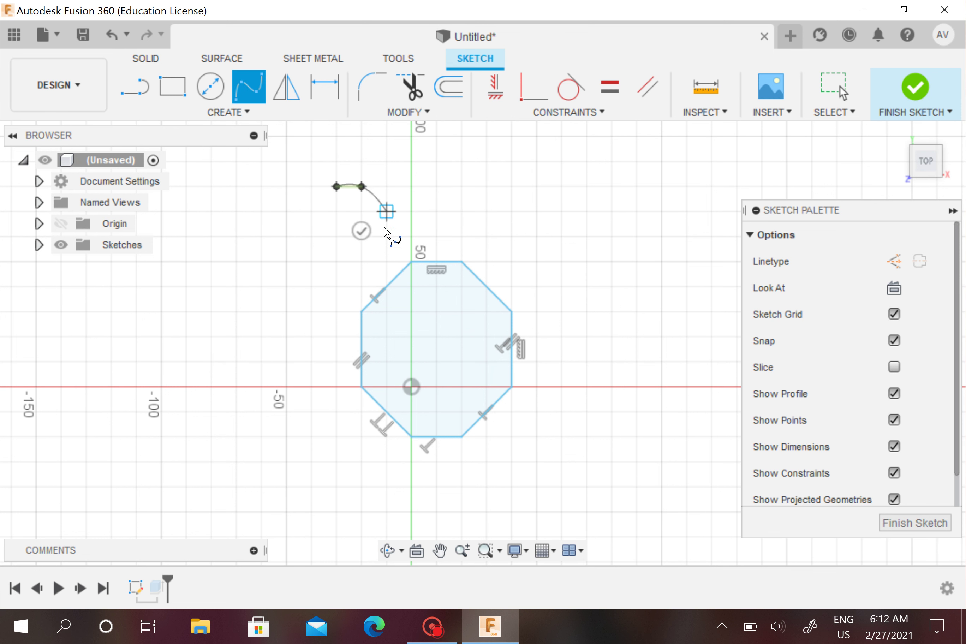
click(299, 282)
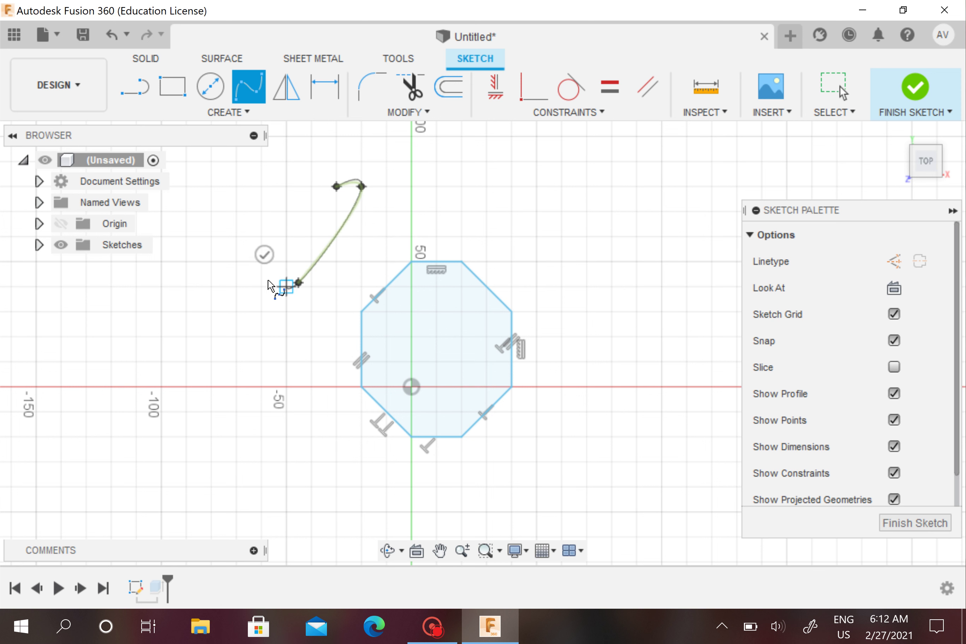
click(236, 195)
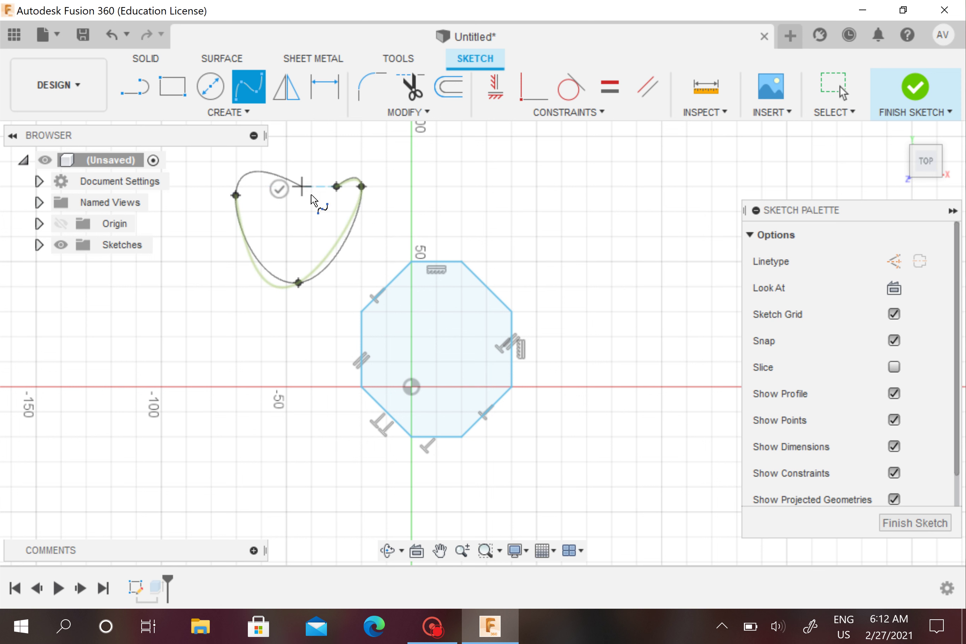
click(337, 187)
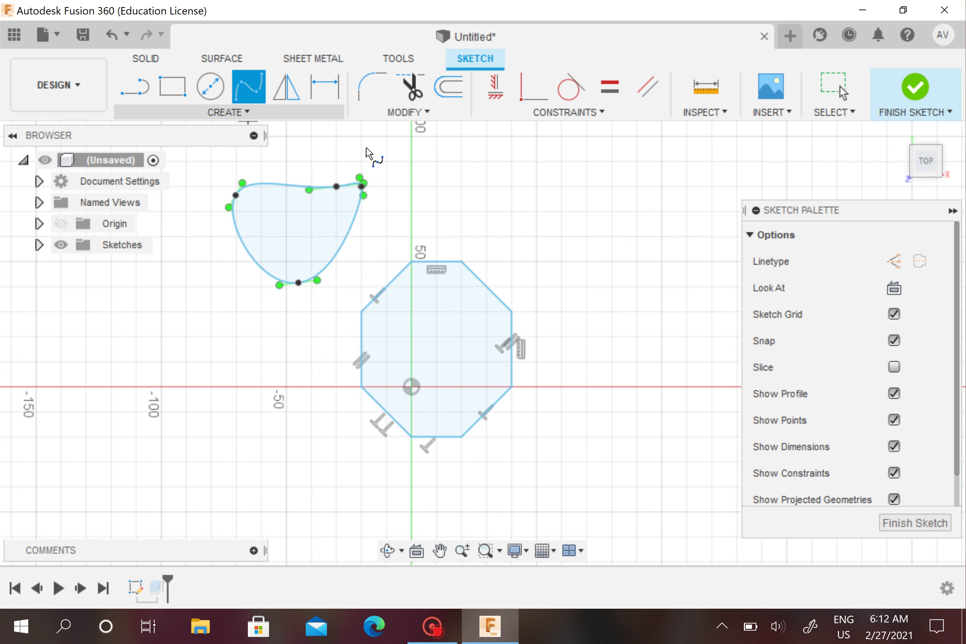
key(Escape)
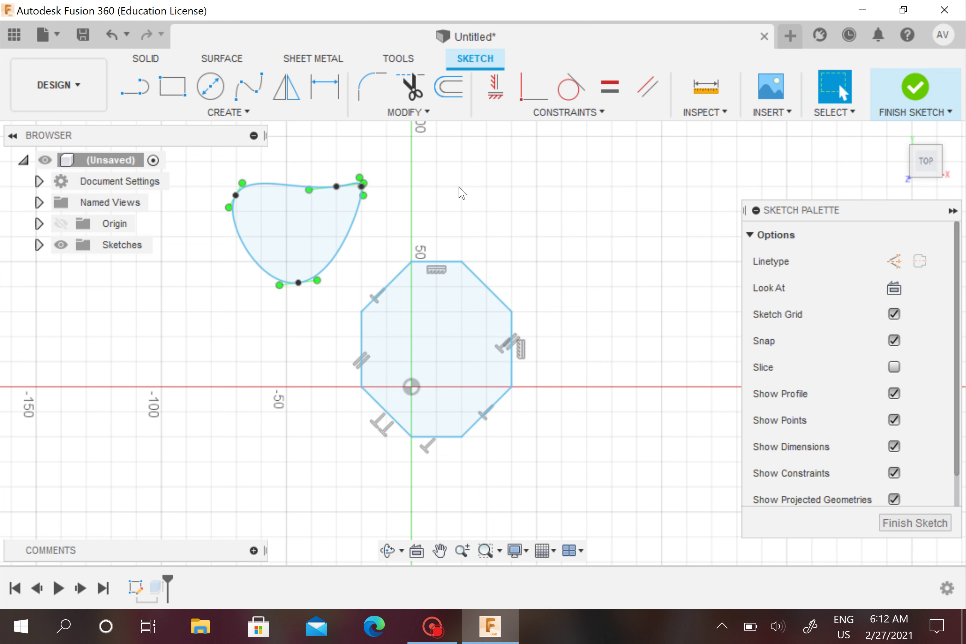
key(ctrl+z)
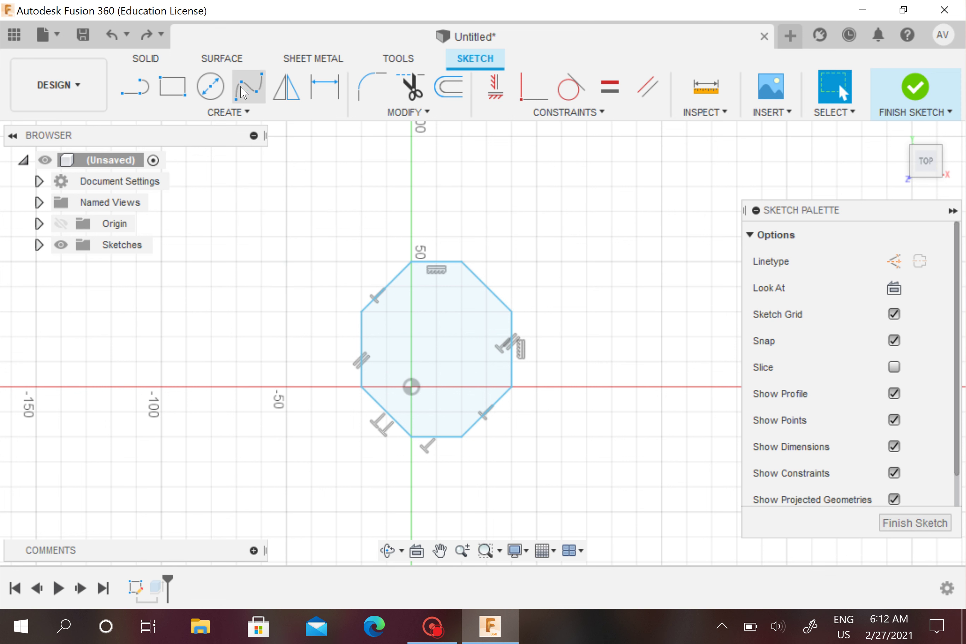
Sketch an open three-point spline beyond the octagon's upper-left side and a slanted line leftward from its lower end
click(248, 86)
click(262, 162)
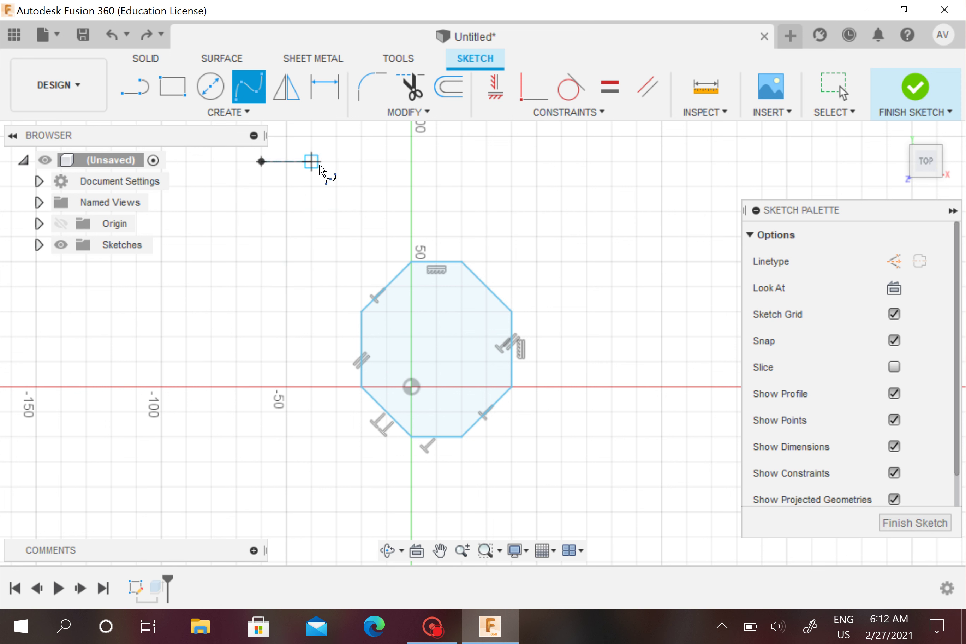
click(320, 161)
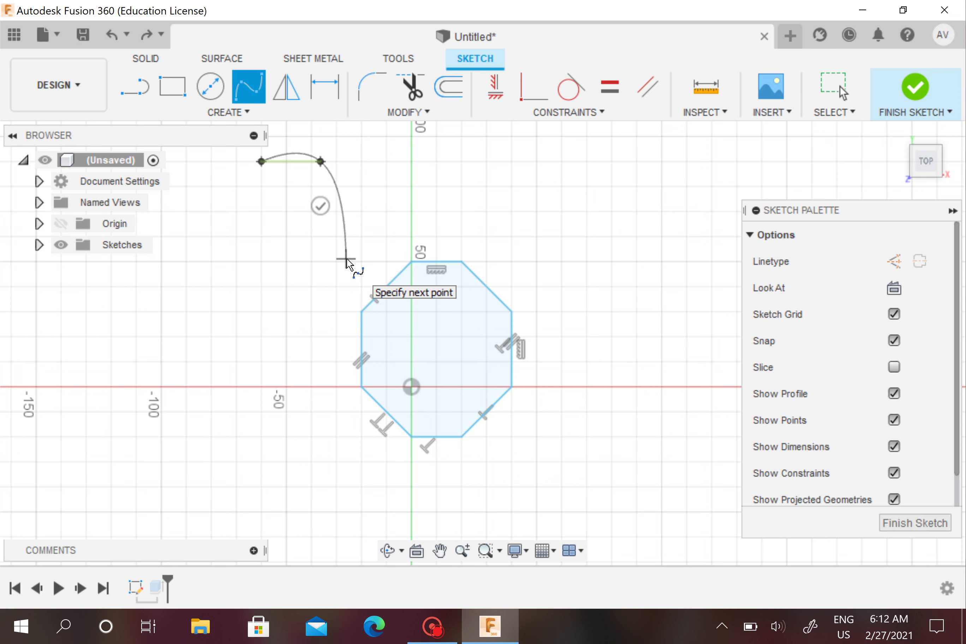
click(346, 259)
click(134, 86)
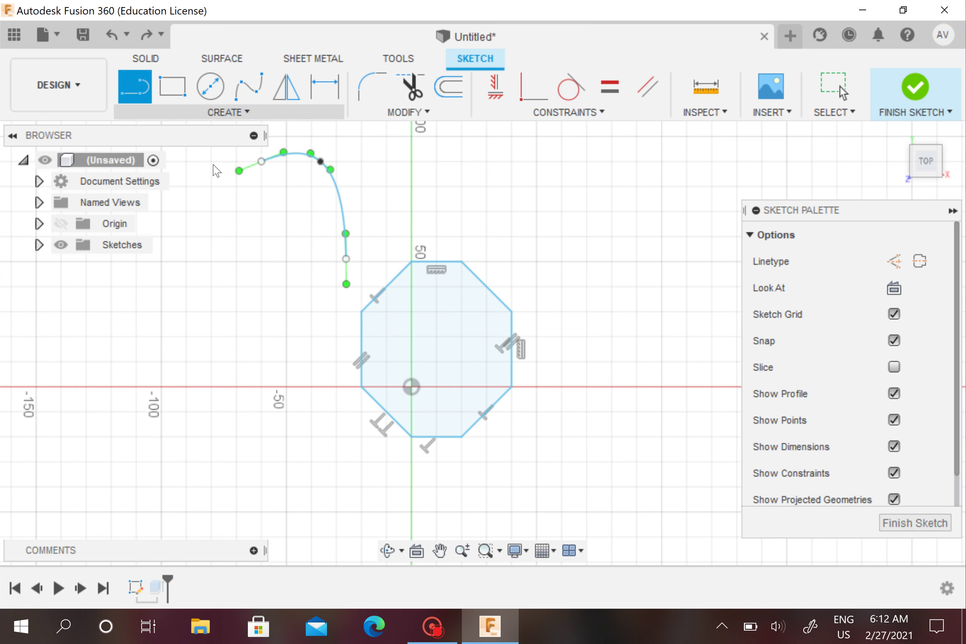
drag(346, 258, 244, 280)
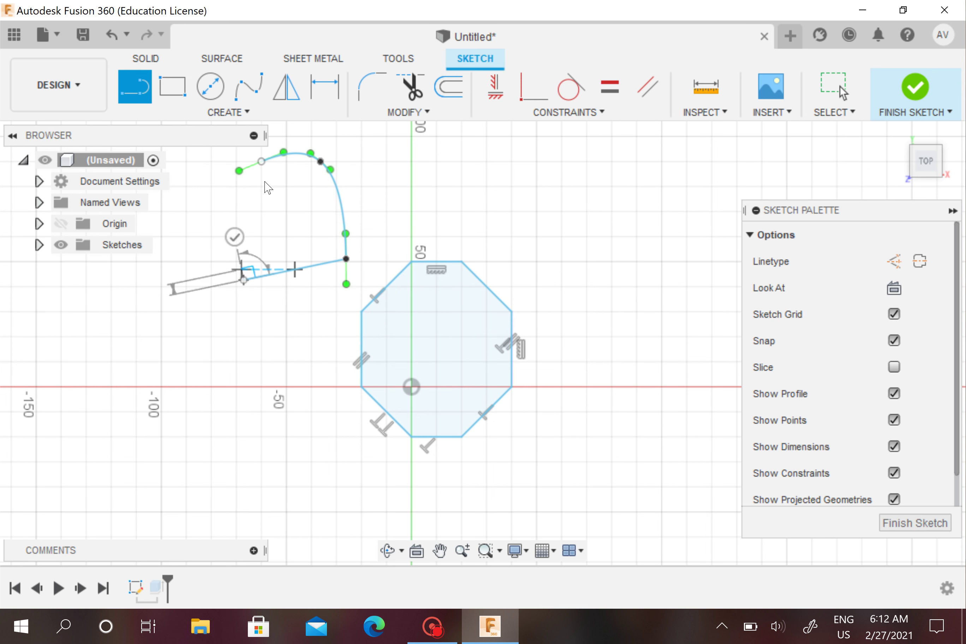
Sketch a closed five-point spline starting at the slanted line's free end, passing through the arched spline's open end and a point on its curve
click(249, 86)
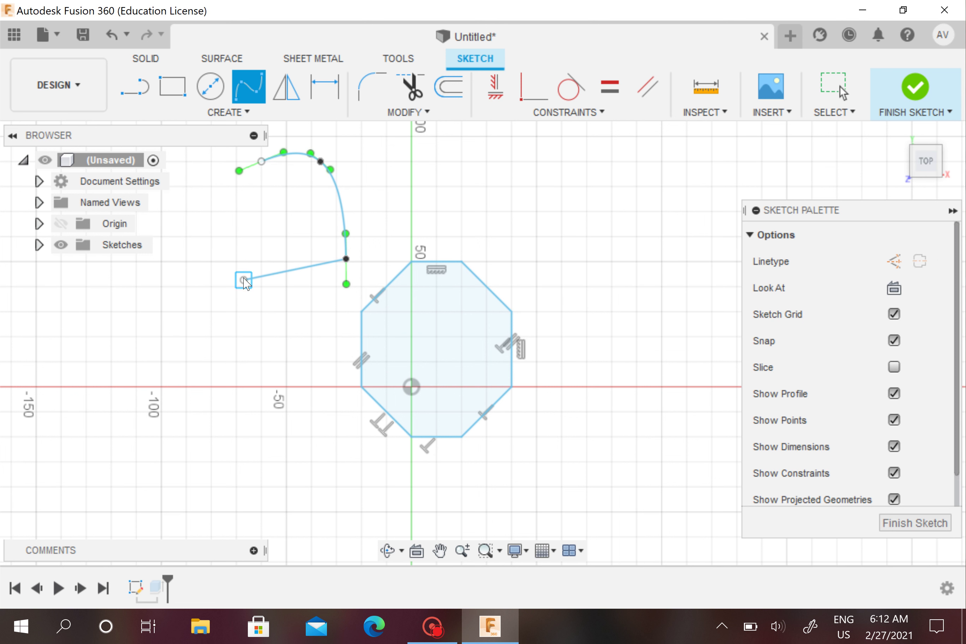
click(244, 280)
click(212, 239)
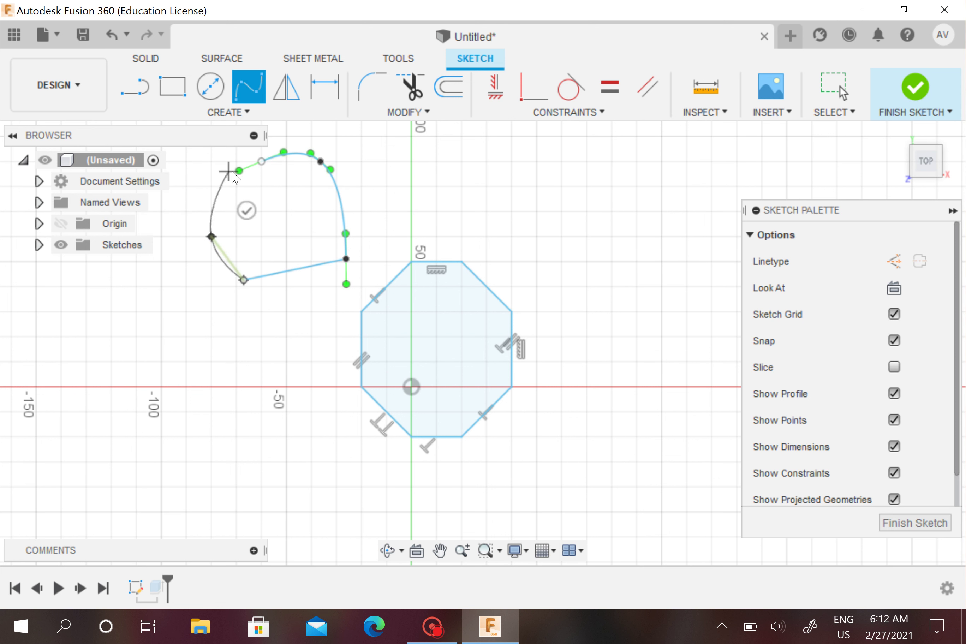
click(244, 167)
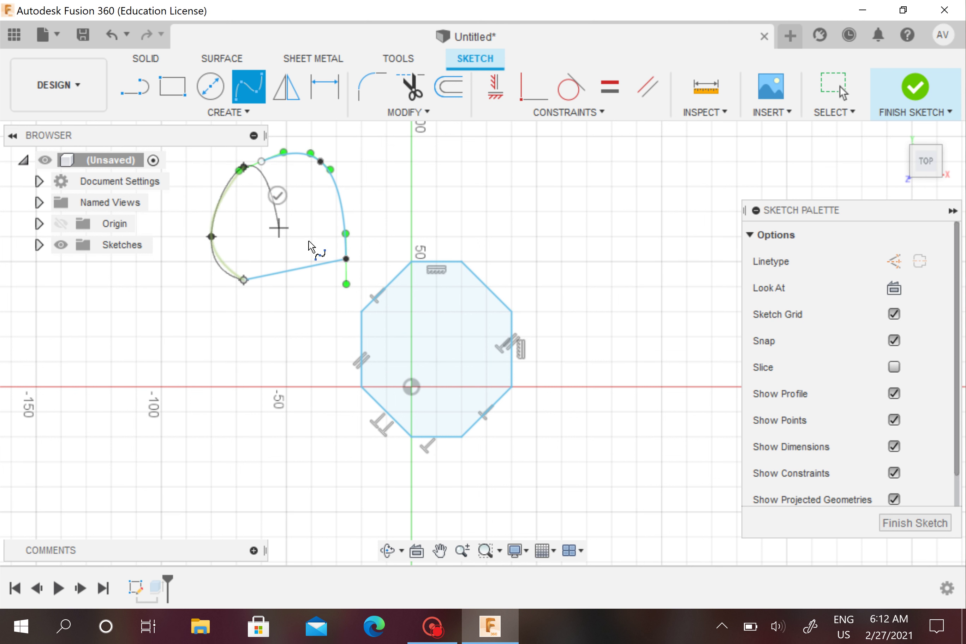
click(261, 161)
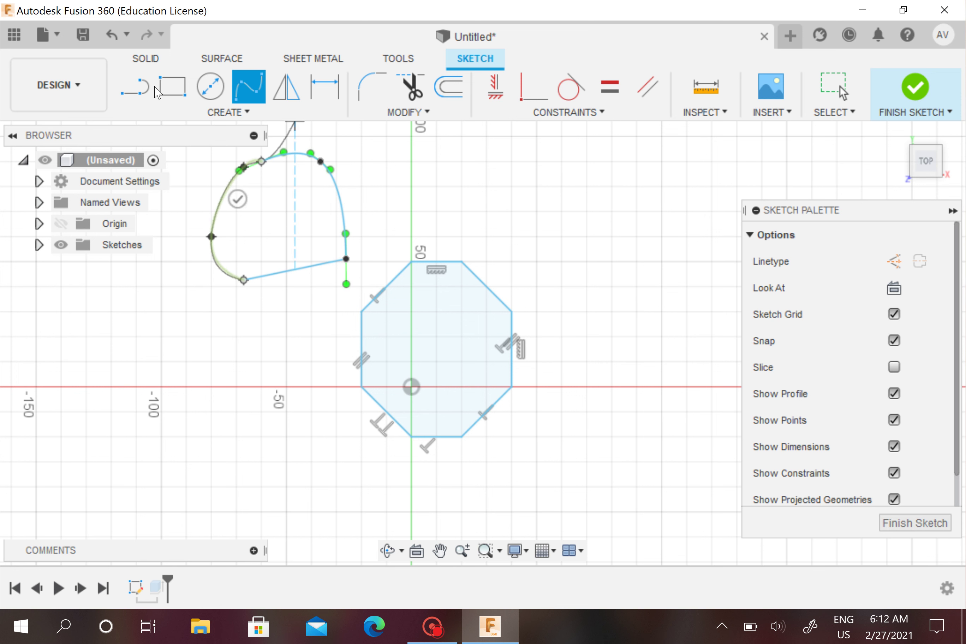
click(339, 195)
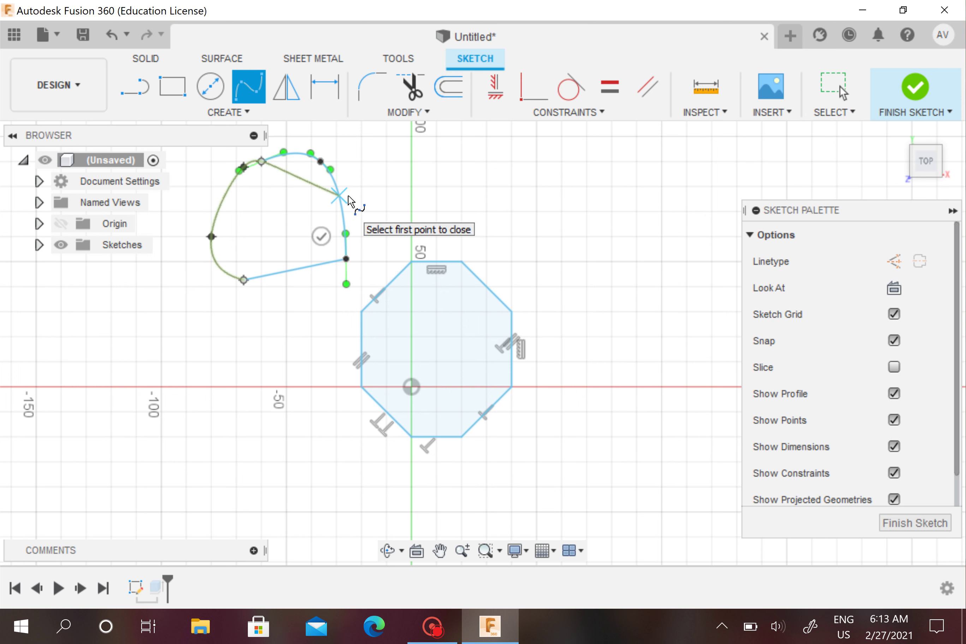
click(244, 280)
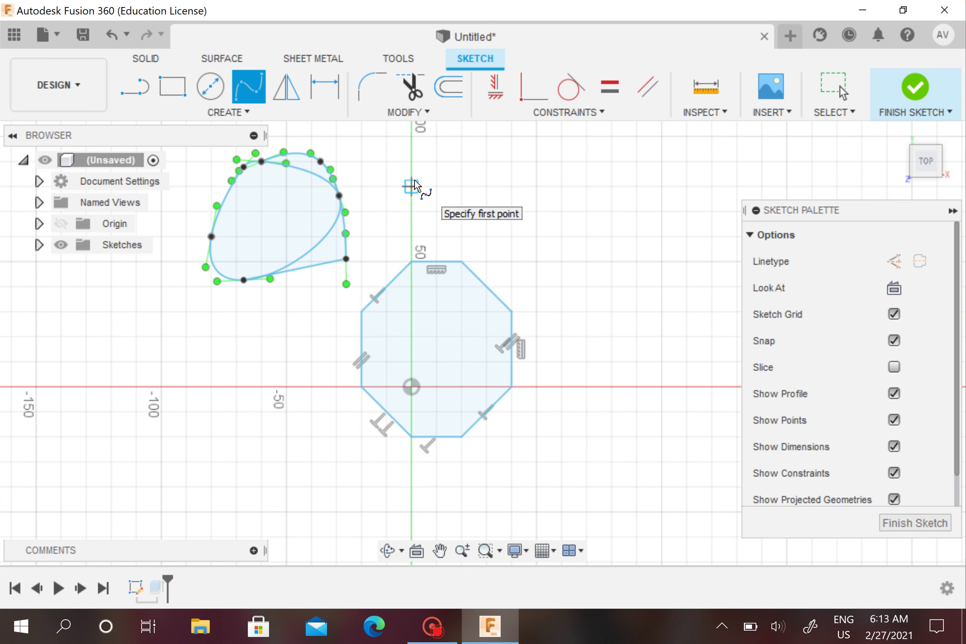
Measure the distance between the upper vertices of the octagon's two vertical sides
click(704, 111)
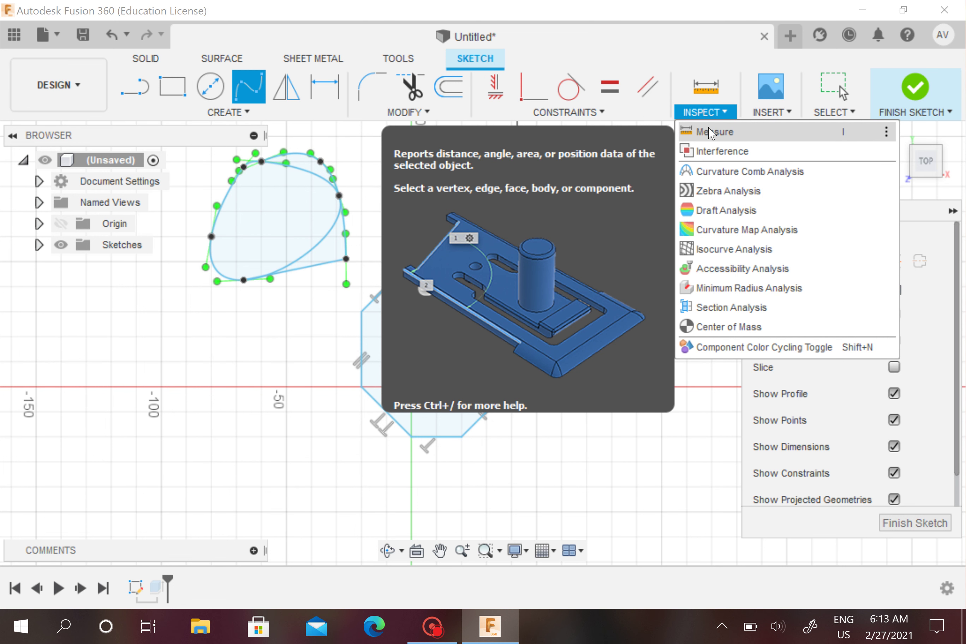
click(712, 132)
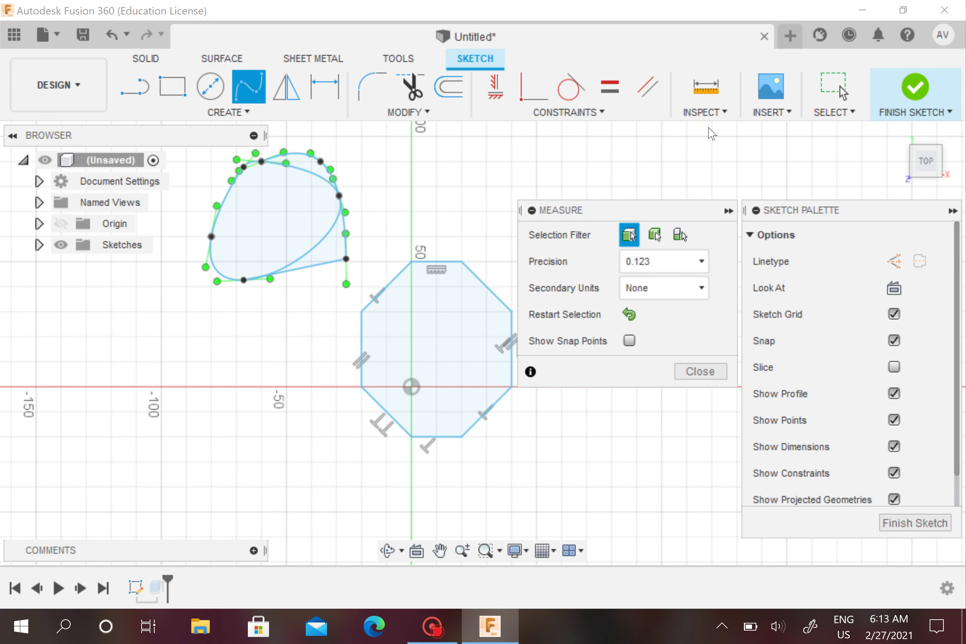
click(362, 312)
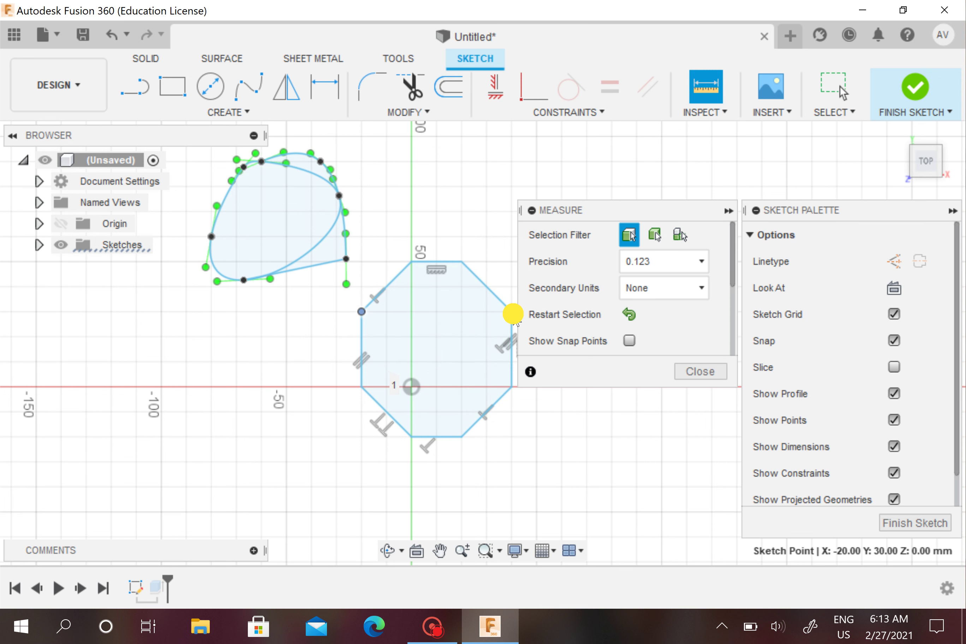
click(511, 311)
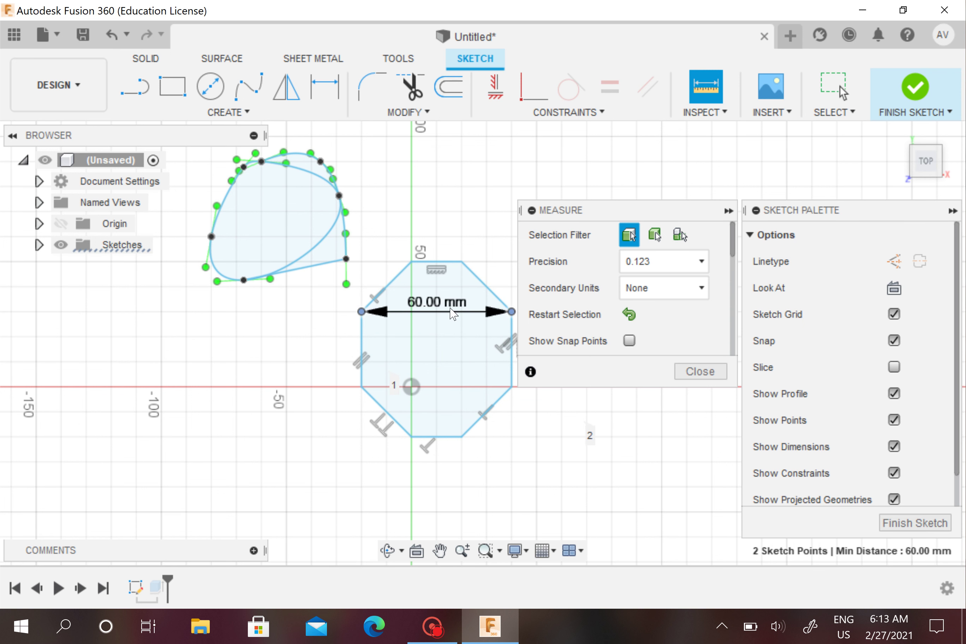
click(703, 374)
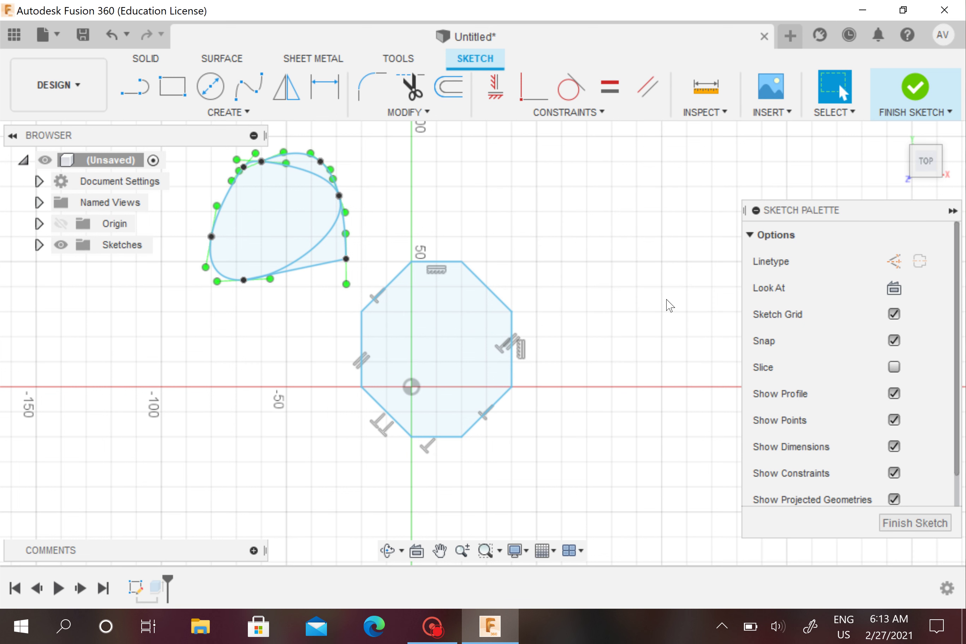
Finish editing the sketch and view the octagonal prism from its back side
click(912, 522)
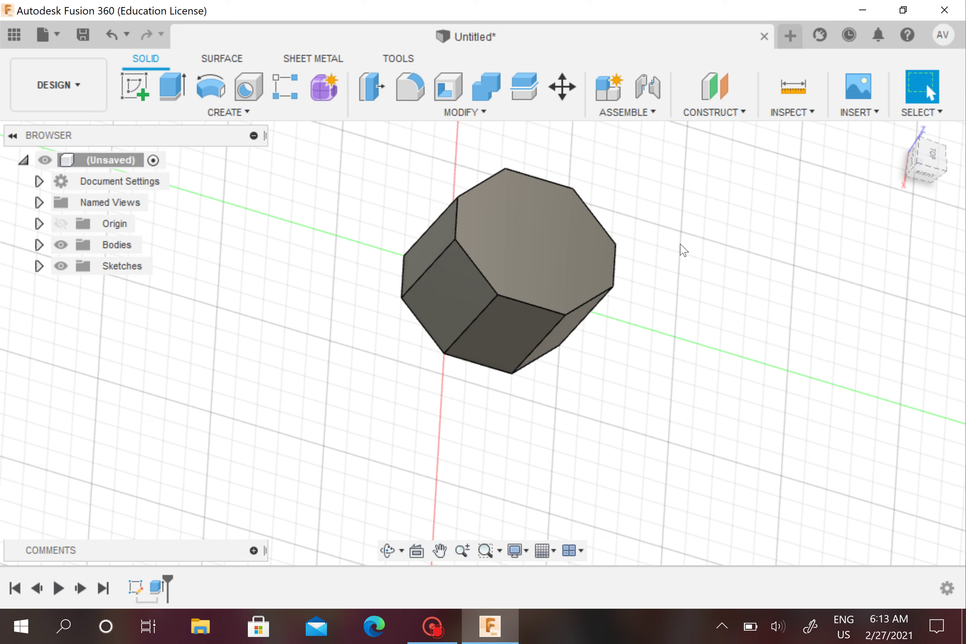
shift+middle_drag(667, 219, 621, 217)
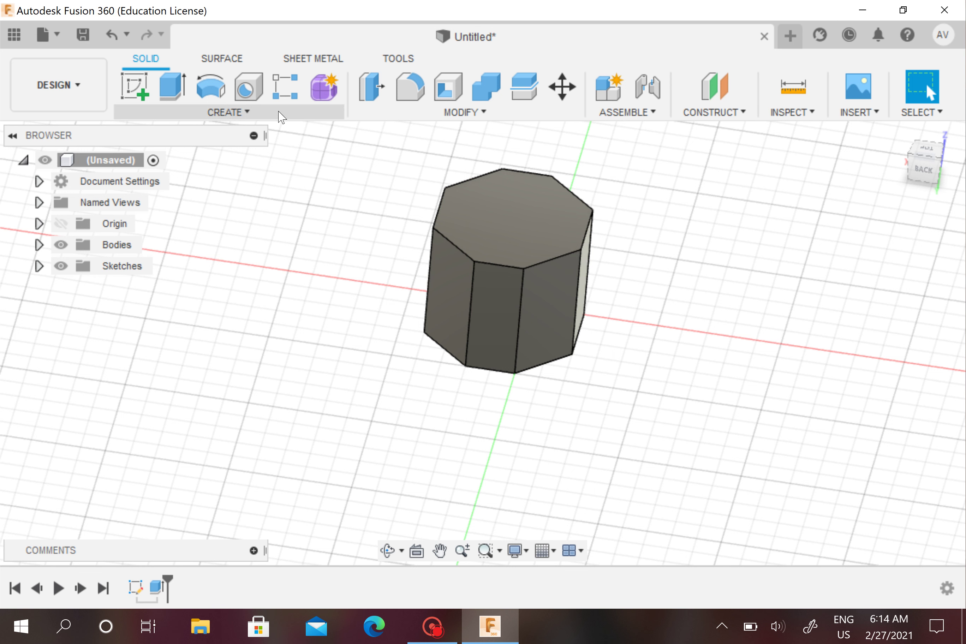
click(272, 113)
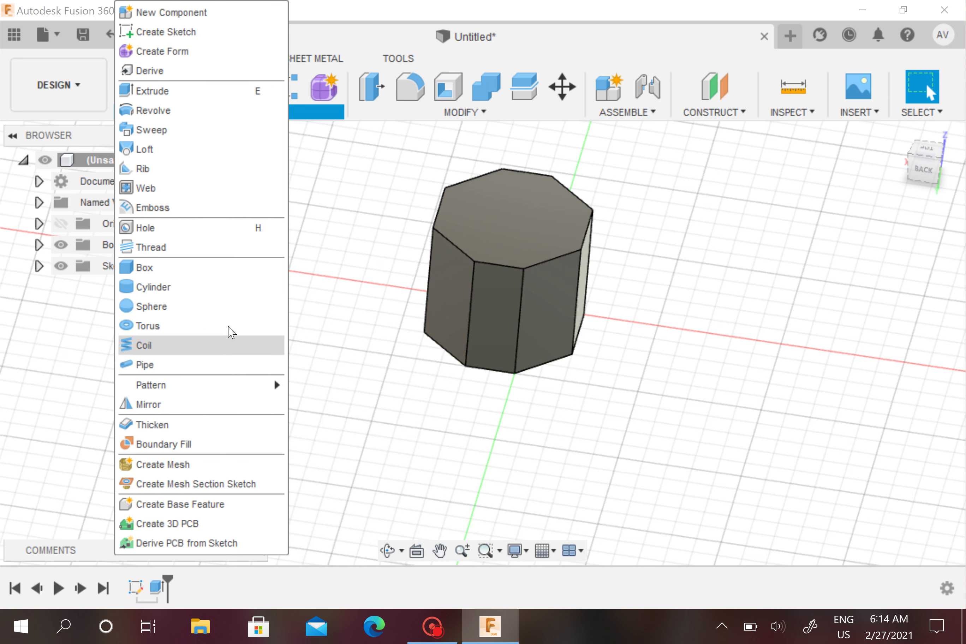
click(334, 263)
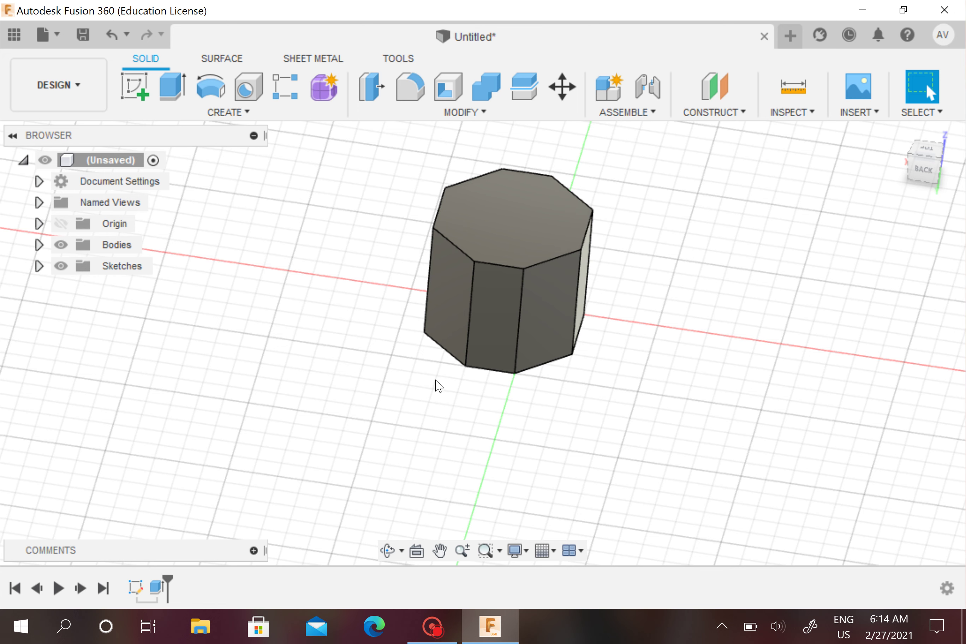
mouse_move(653, 289)
middle_down()
mouse_move(623, 323)
mouse_move(628, 334)
middle_up()
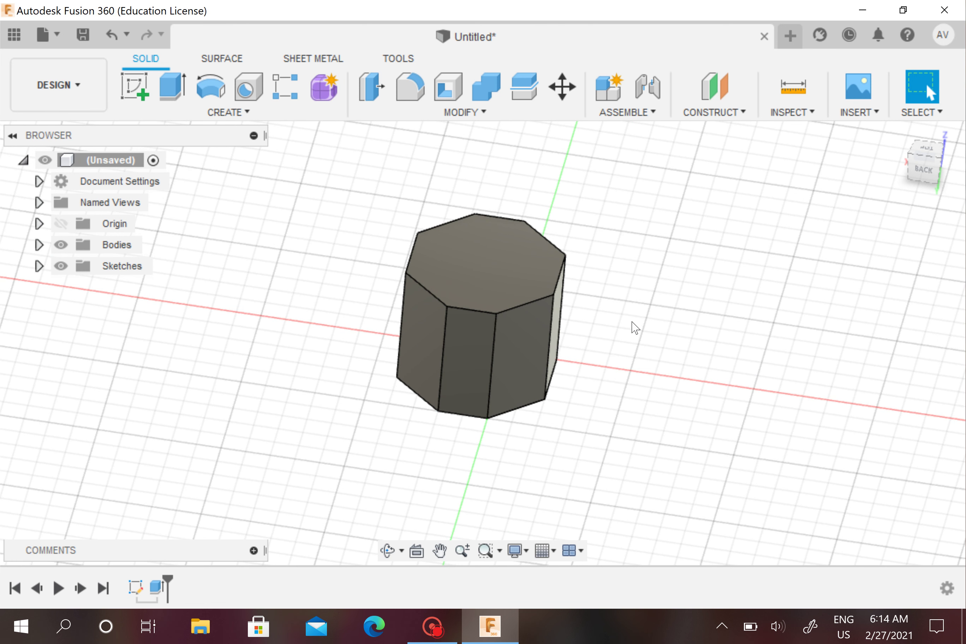